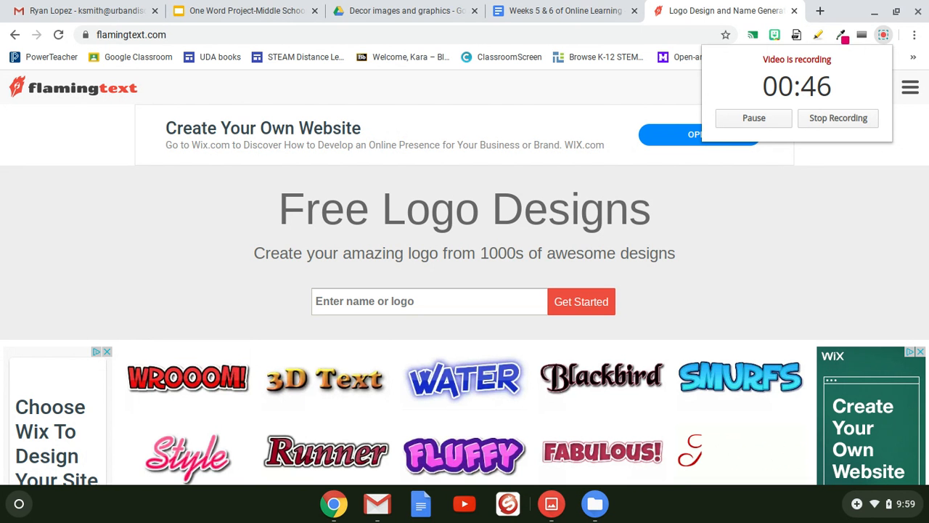
Step: Enter New as the logo text and generate logo designs for it
scroll(721, 290, "down", 1)
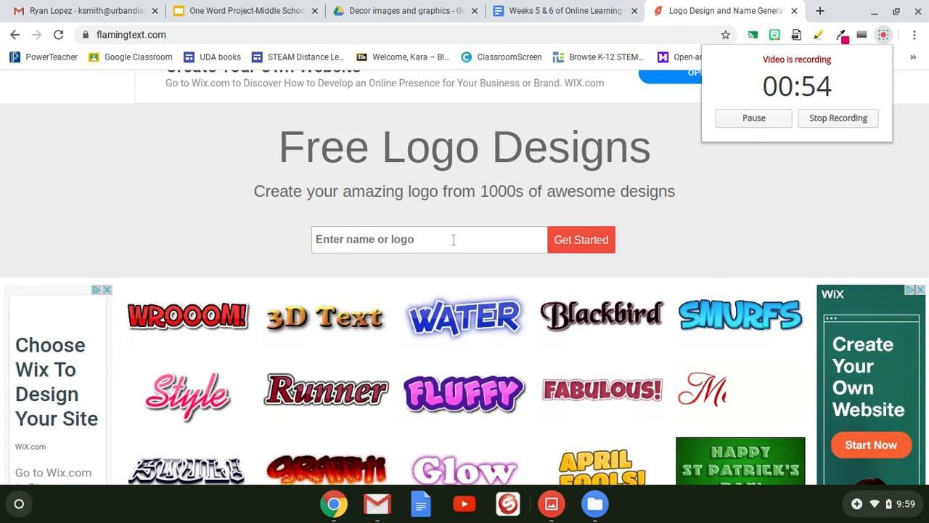
scroll(448, 241, "up", 2)
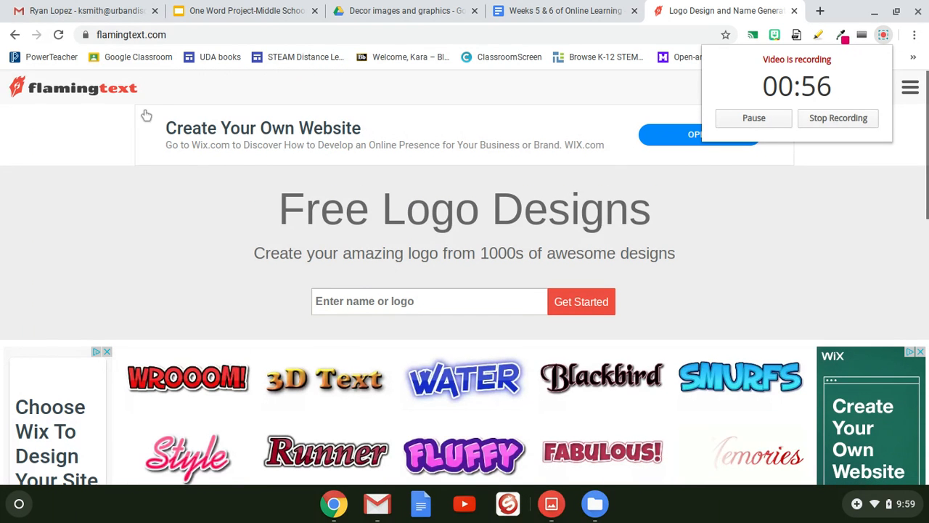
left_click(483, 303)
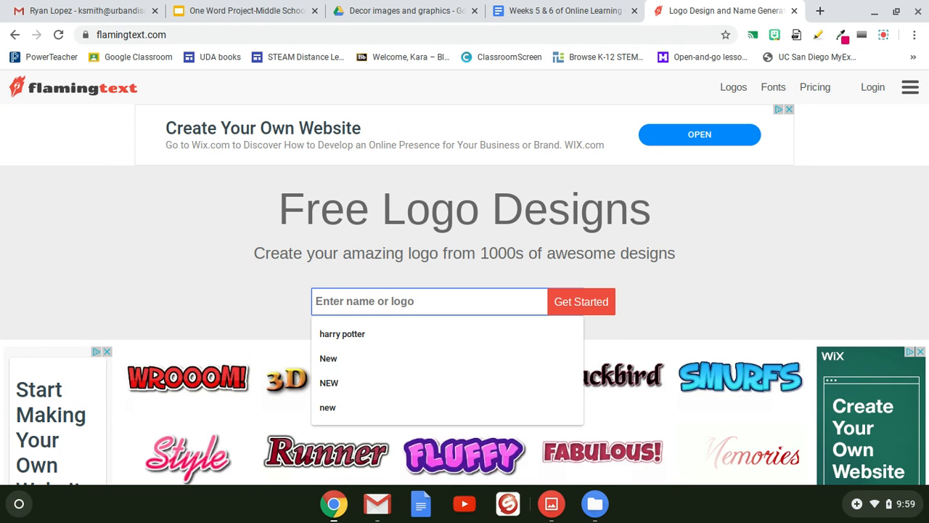
type("New")
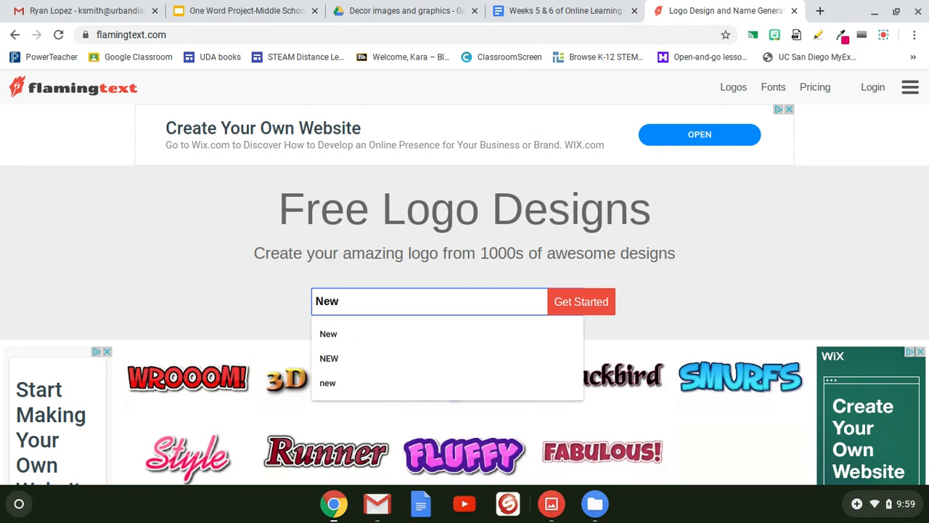
left_click(594, 302)
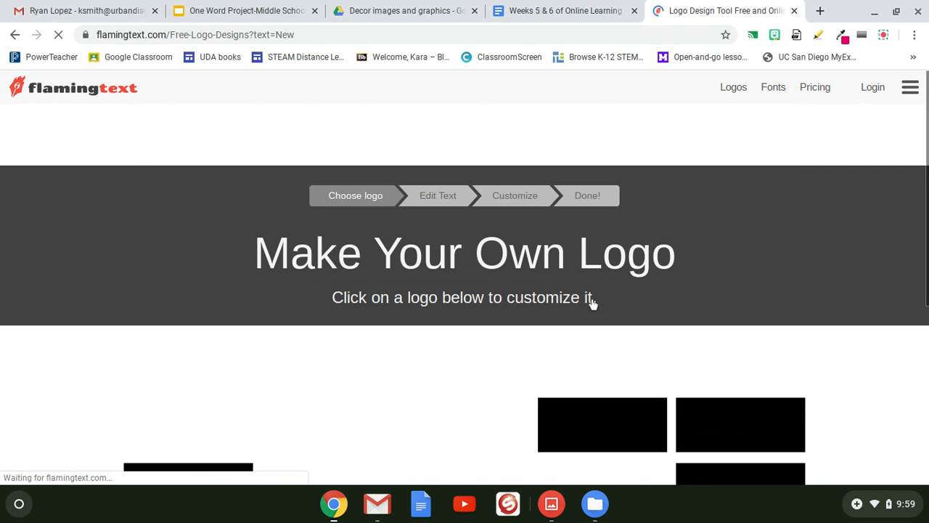
Step: Go to the second page of designs and choose the Crafts style logo
scroll(465, 276, "down", 3)
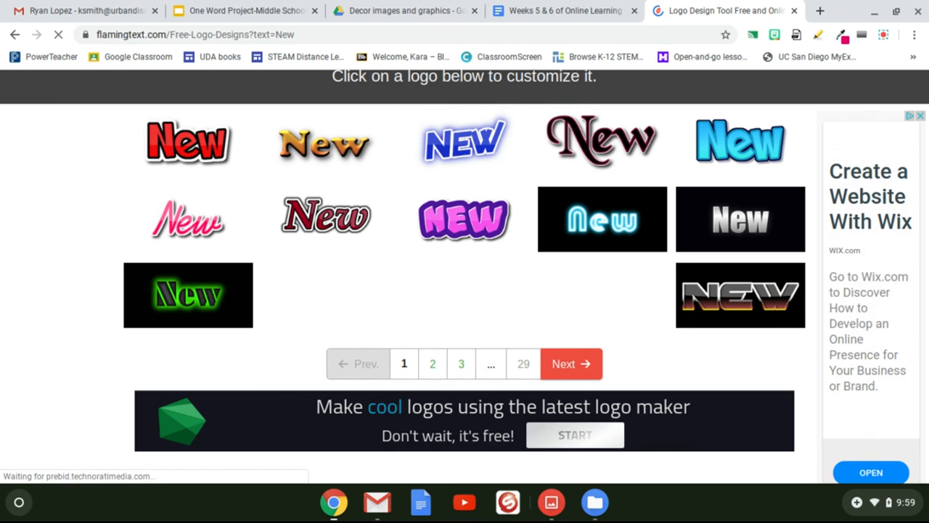
left_click(587, 363)
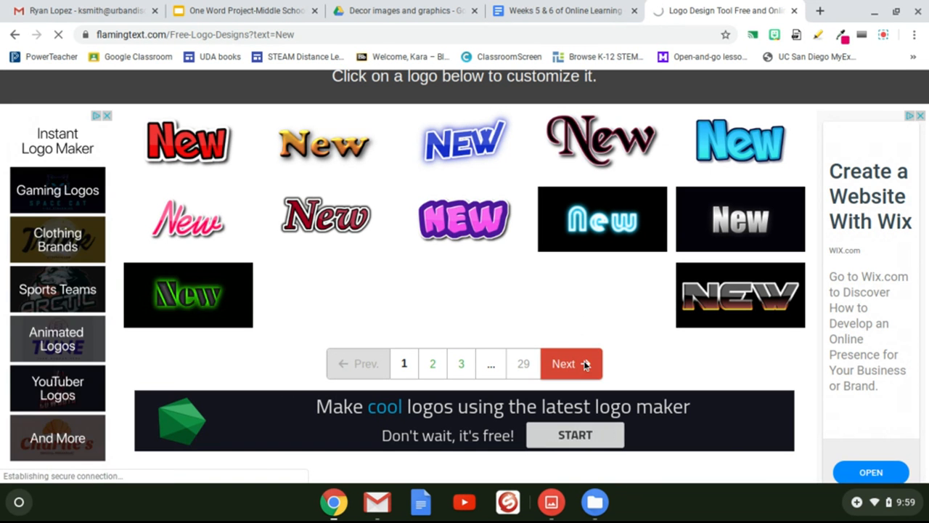
scroll(584, 365, "down", 3)
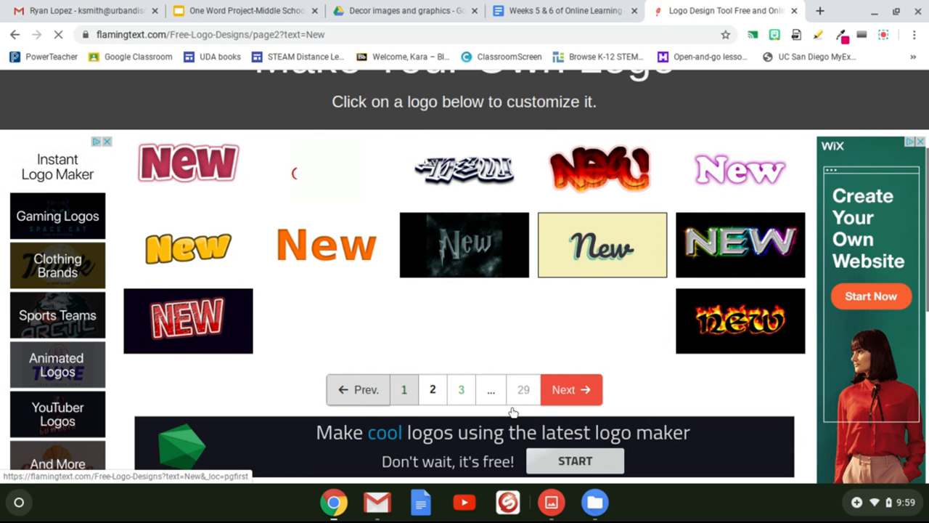
scroll(662, 408, "up", 1)
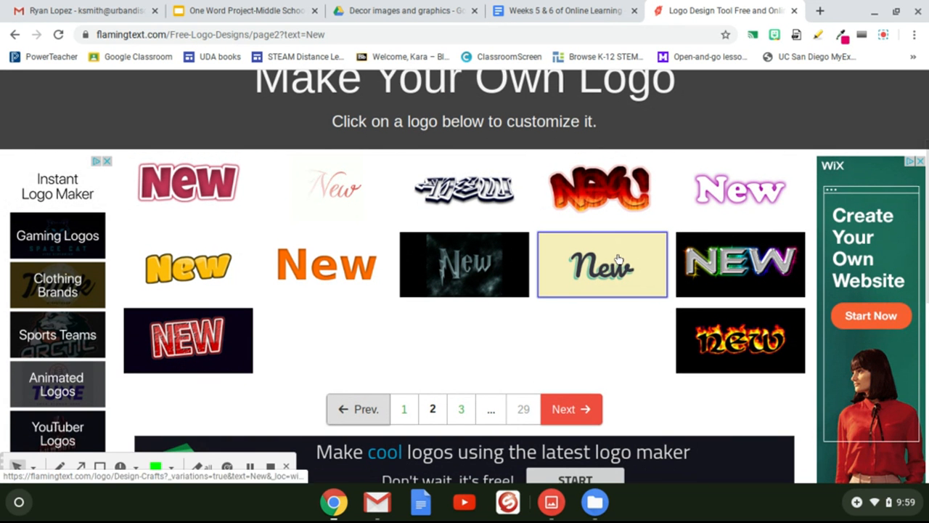
left_click(617, 257)
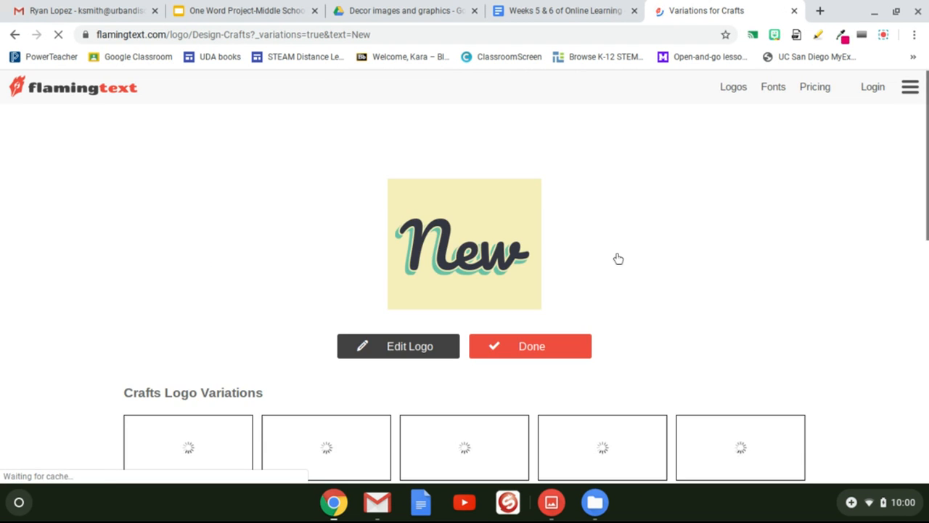
Step: Choose the Alien League lettering variation of the Crafts logo and open it for editing
scroll(399, 407, "down", 5)
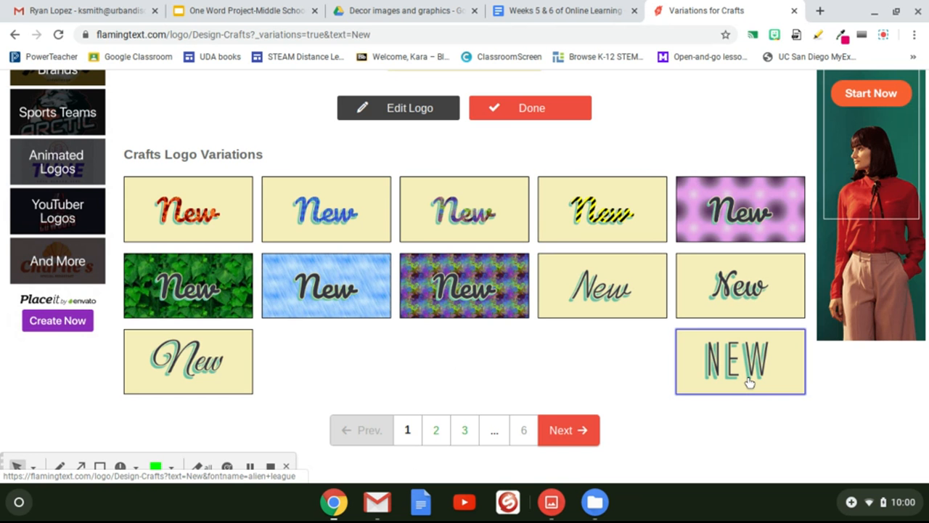
scroll(750, 383, "up", 3)
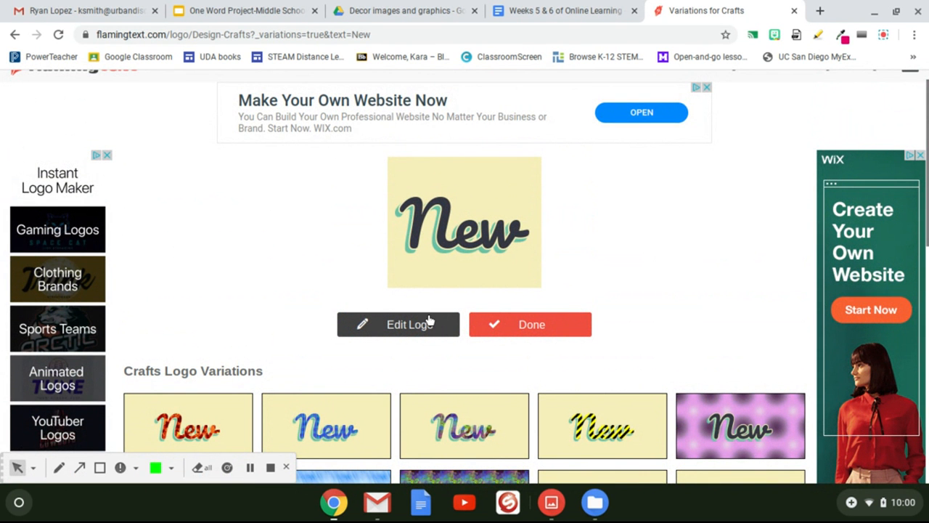
scroll(778, 283, "down", 3)
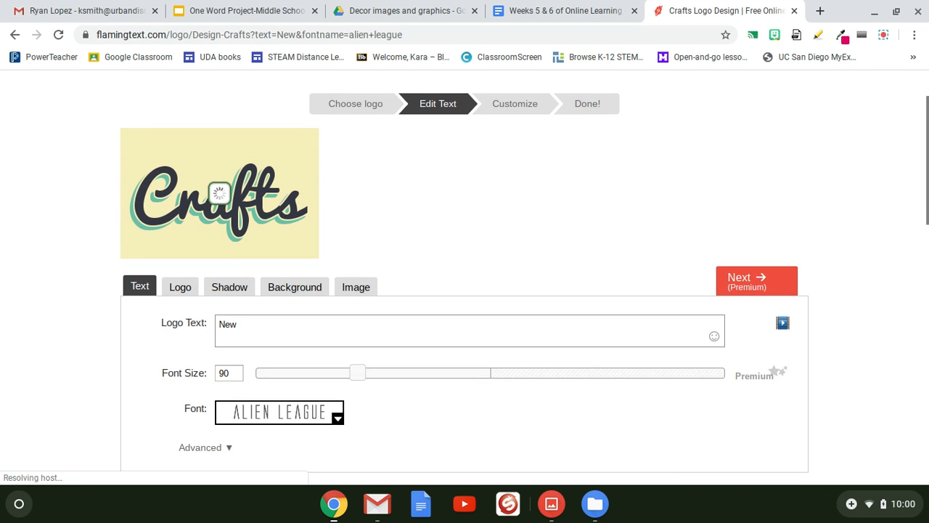
Step: Set the logo's font size to 97 with the slider
scroll(675, 214, "down", 2)
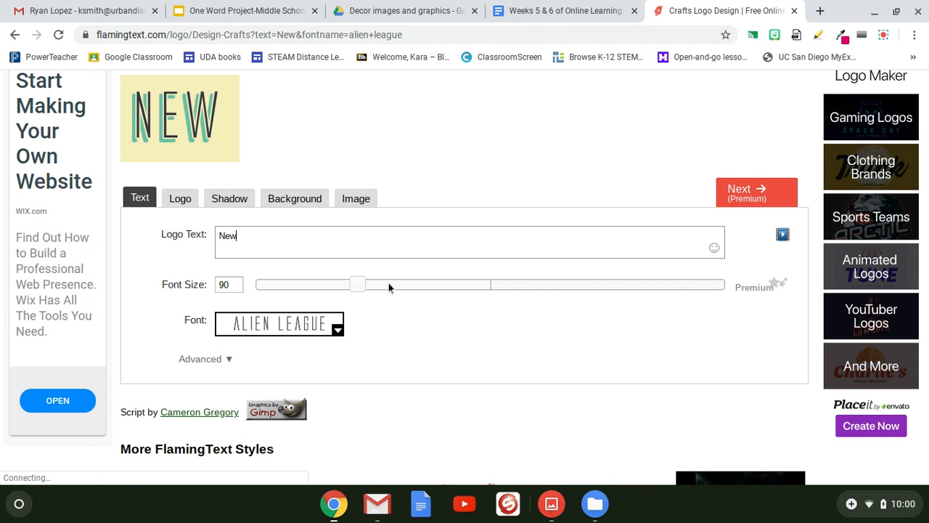
left_click_drag(387, 286, 535, 301)
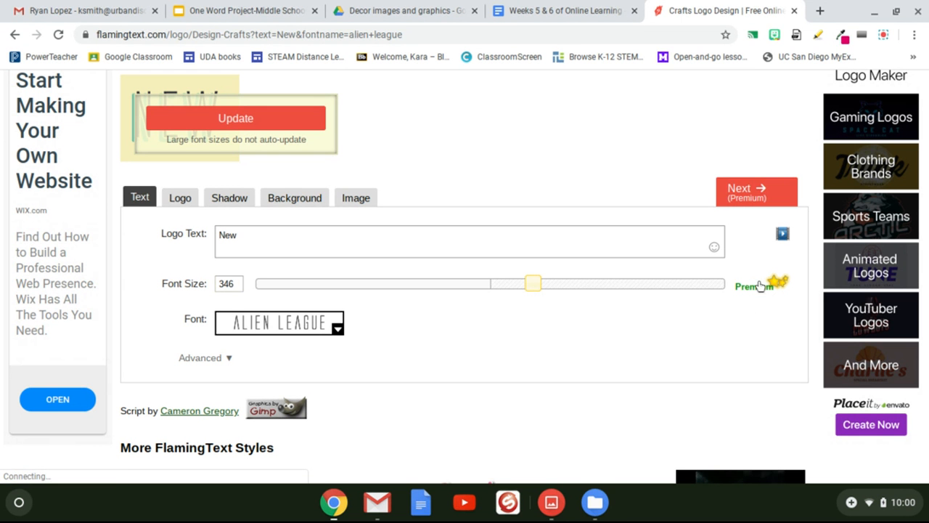
left_click_drag(531, 285, 365, 280)
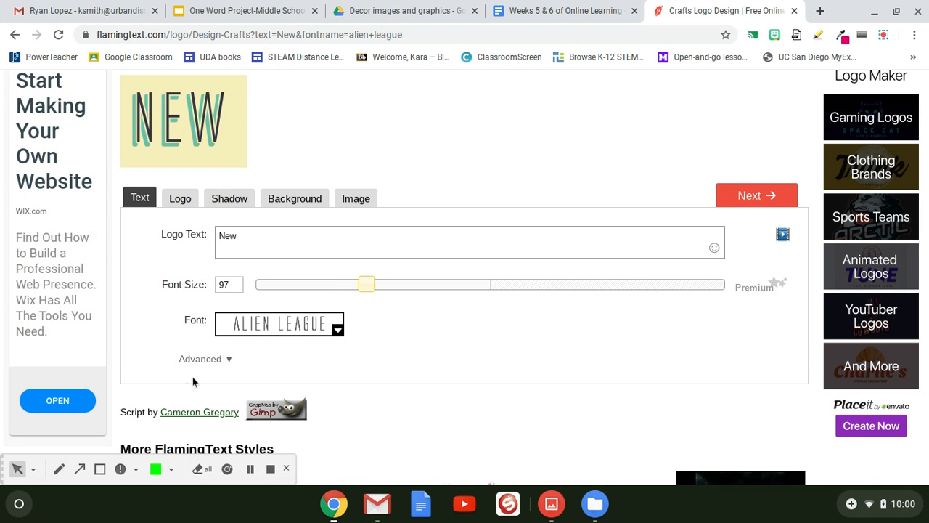
Step: Examine the advanced text options such as padding, grow size, alignment and spacing
left_click(228, 359)
scroll(365, 388, "down", 1)
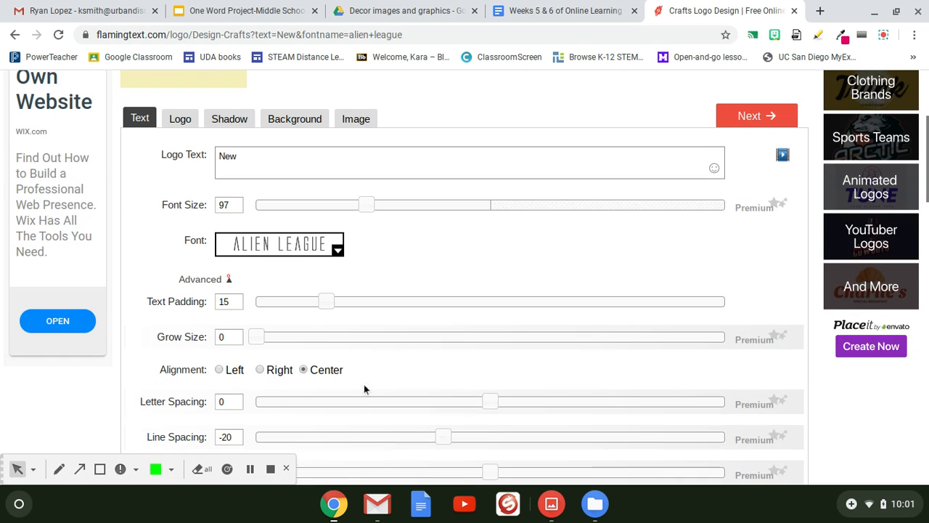
scroll(328, 260, "up", 1)
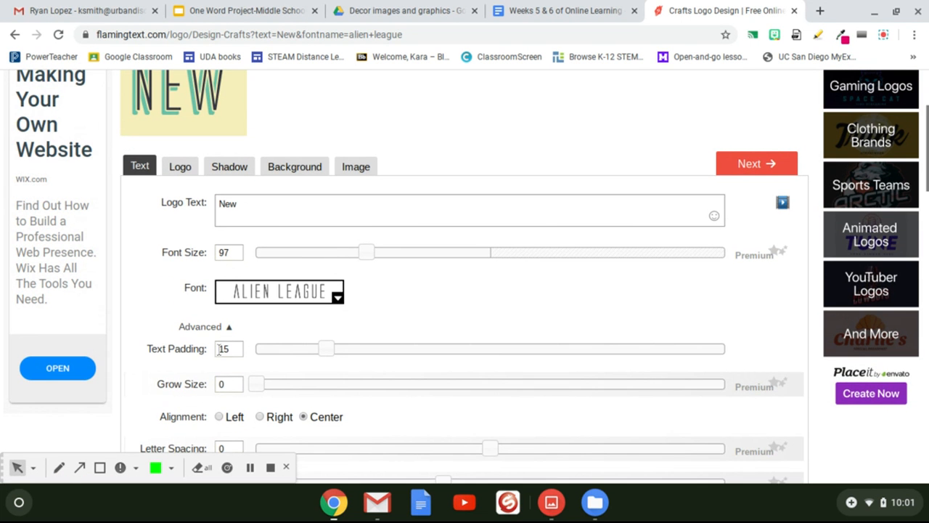
left_click(228, 332)
scroll(226, 327, "up", 2)
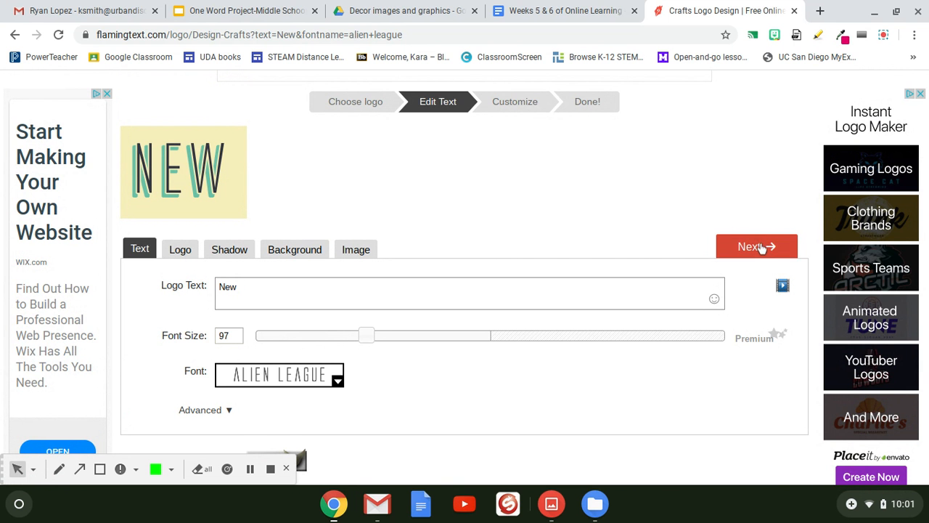
Step: Open the logo fill and outline settings
left_click(182, 251)
scroll(402, 327, "down", 2)
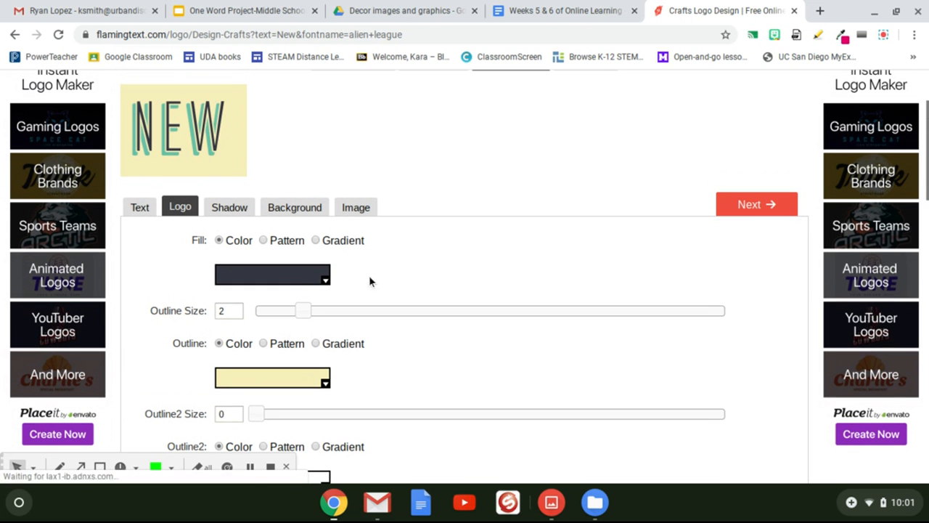
left_click(302, 283)
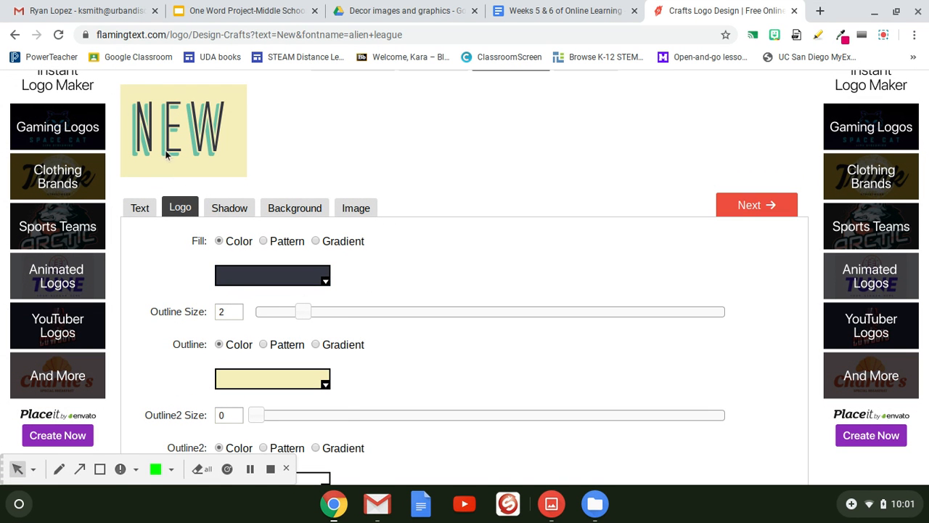
left_click(253, 282)
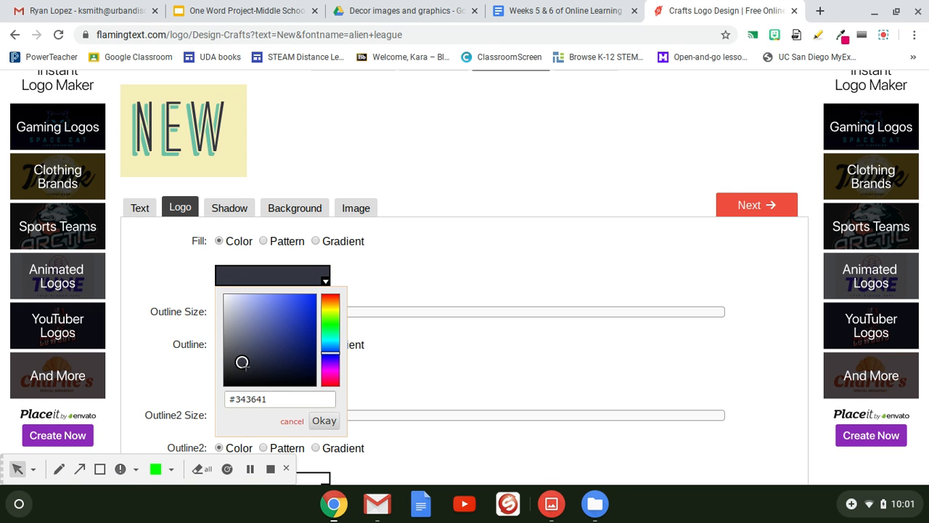
left_click_drag(244, 362, 302, 316)
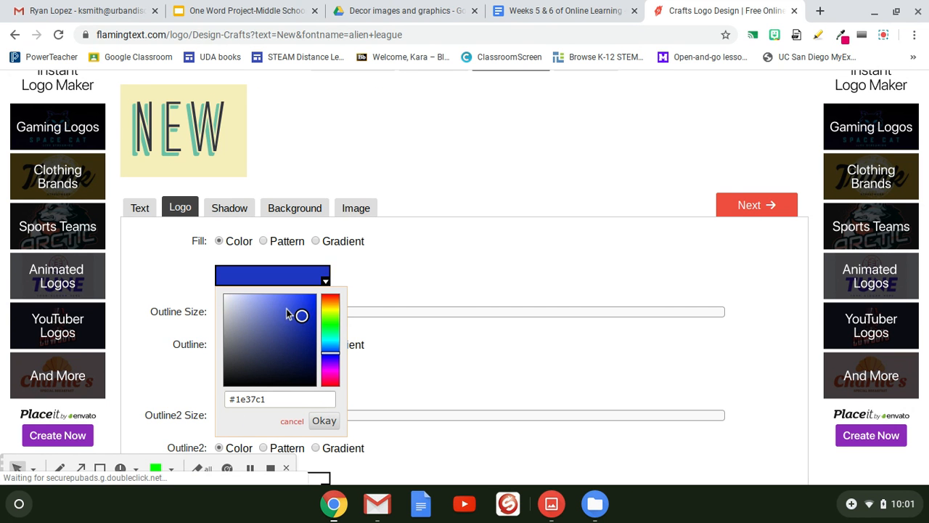
left_click(280, 307)
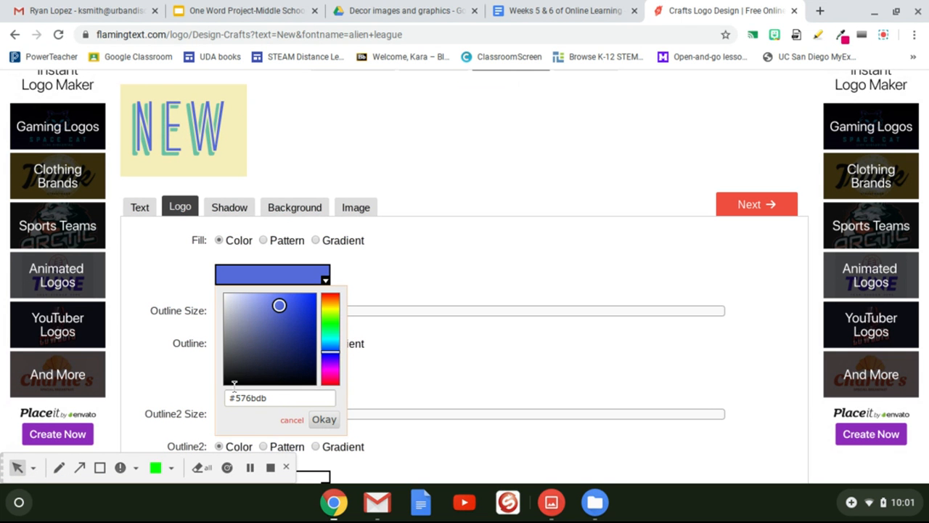
left_click(292, 421)
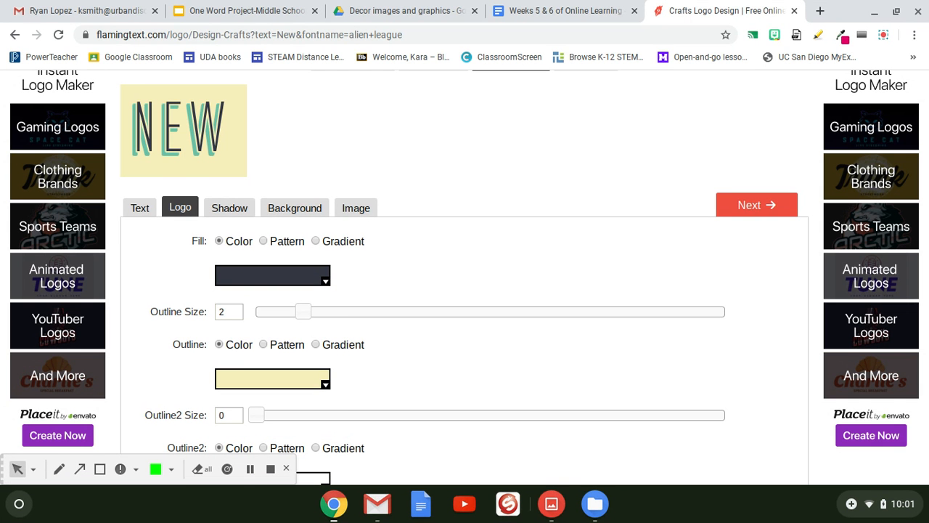
Step: Try a purple fill colour for the lettering and restore the fill colour to #343641
left_click(325, 281)
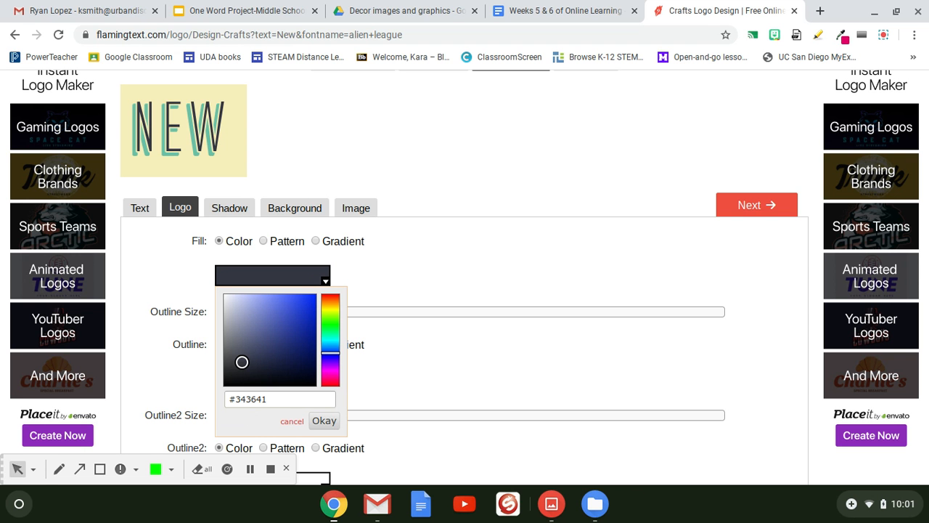
left_click_drag(271, 398, 244, 399)
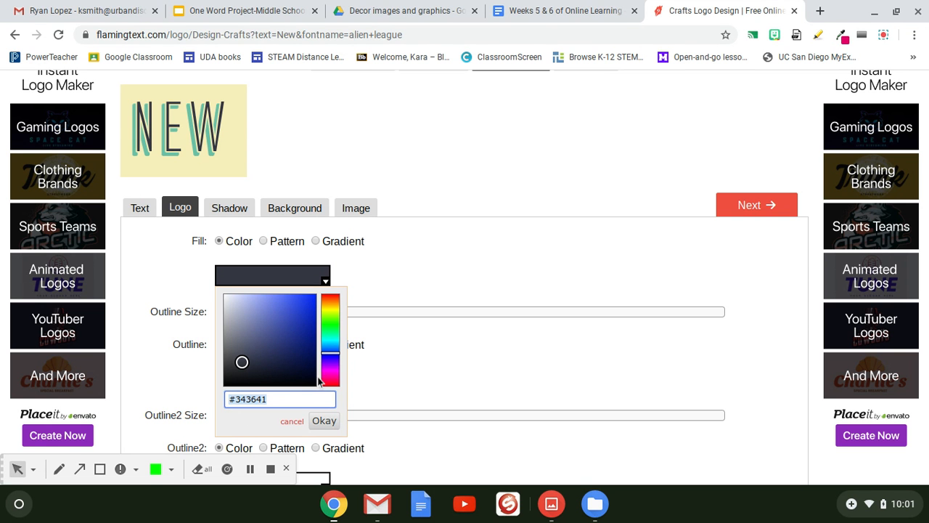
left_click(326, 374)
left_click(283, 321)
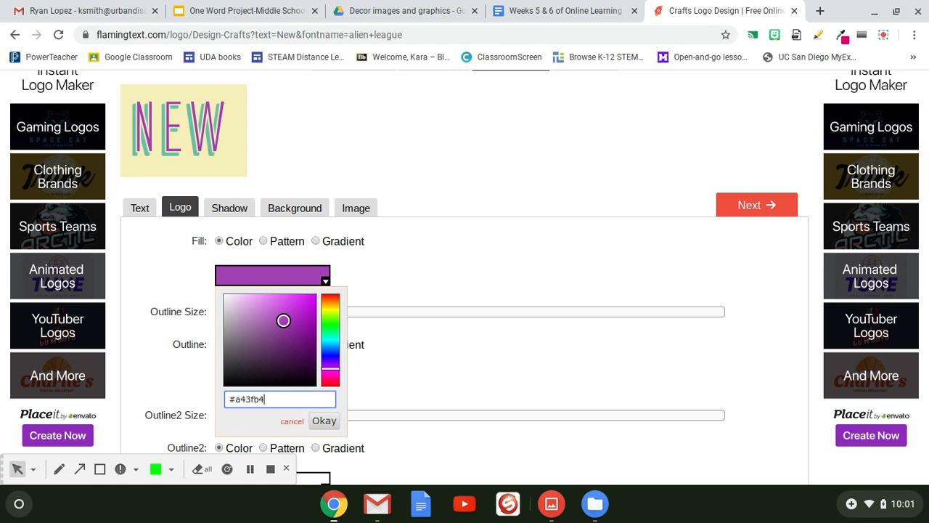
key("BackSpace")
key("BackSpace")
key("BackSpace")
key("BackSpace")
key("BackSpace")
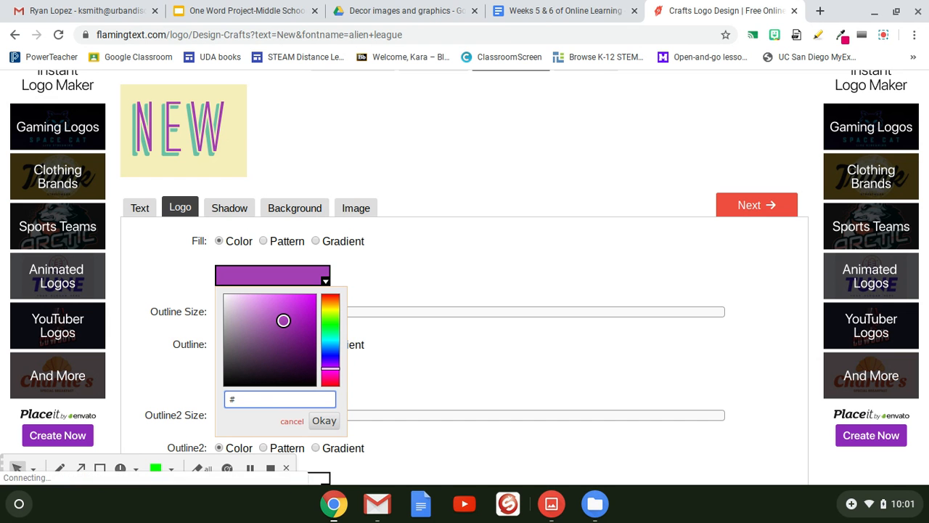
type("343641")
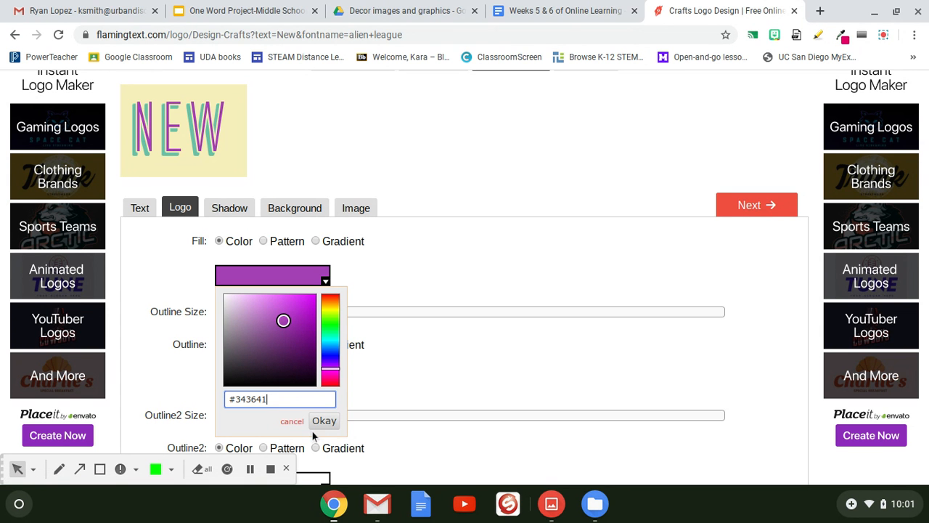
key("Return")
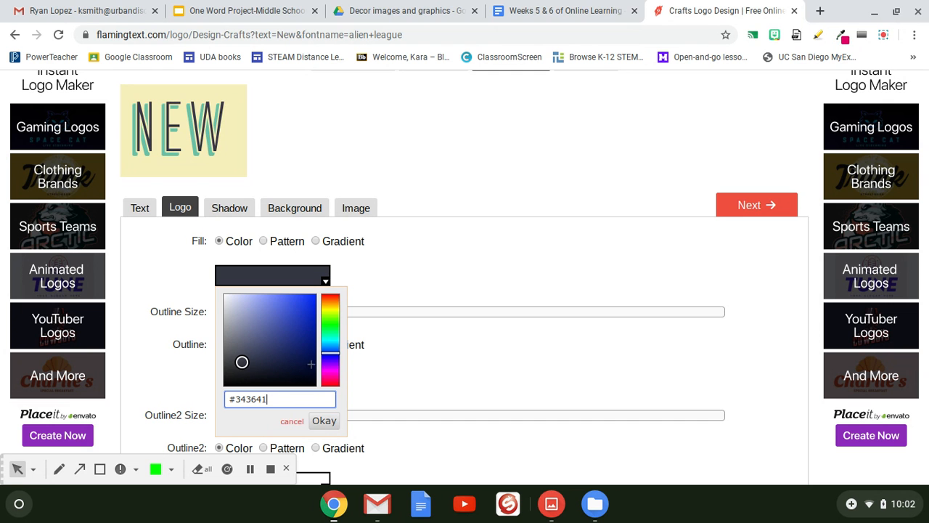
left_click(324, 421)
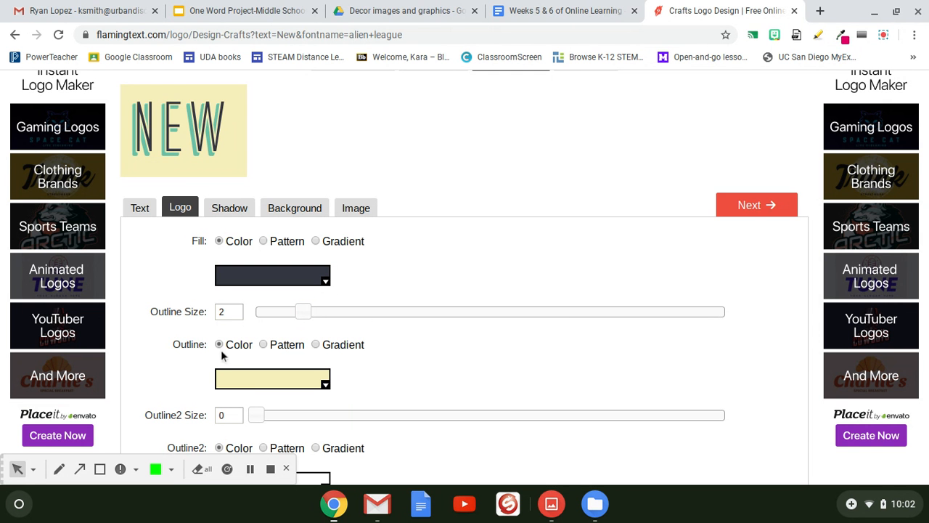
left_click(304, 389)
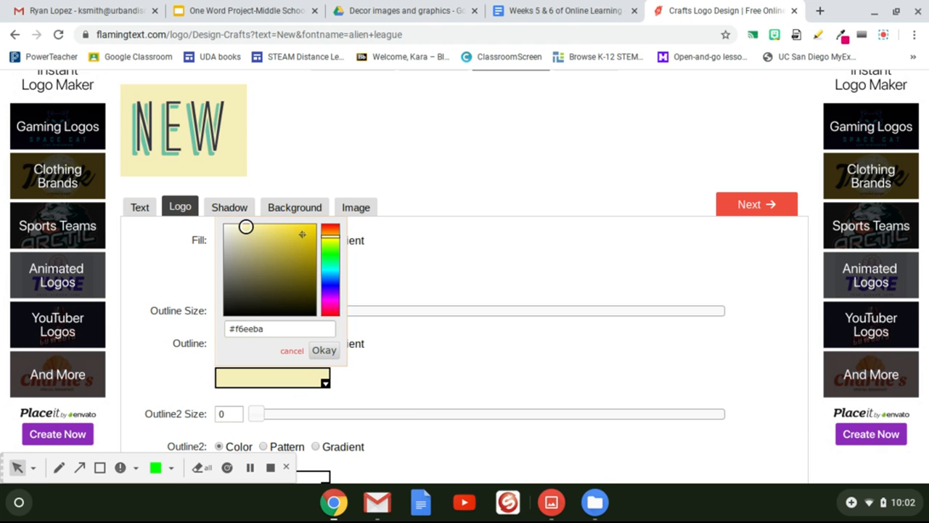
left_click(272, 286)
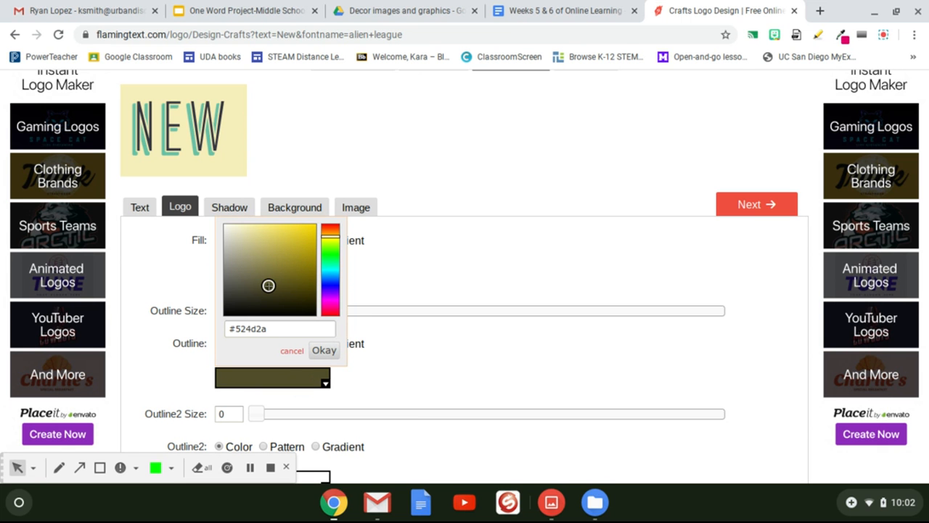
left_click(291, 352)
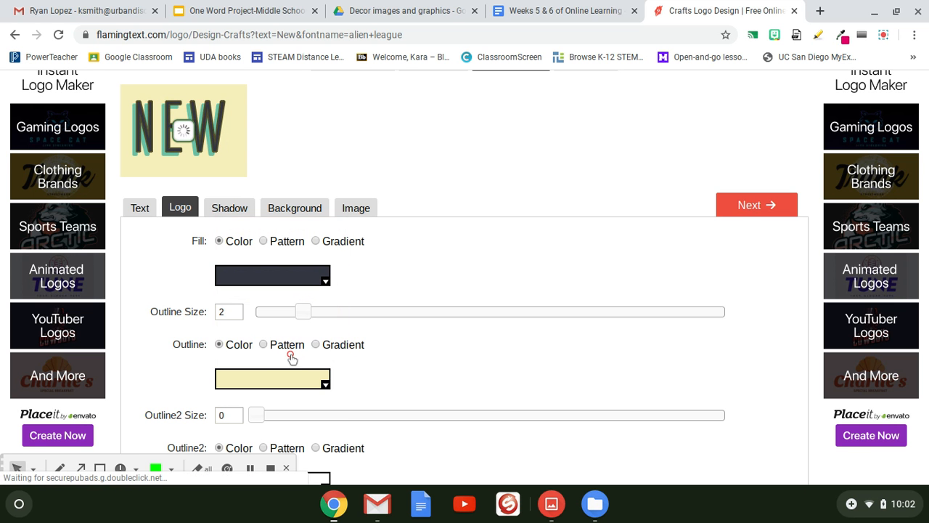
Step: Switch the second outline to a pattern fill and set its size to 2 with the slider
scroll(291, 358, "down", 1)
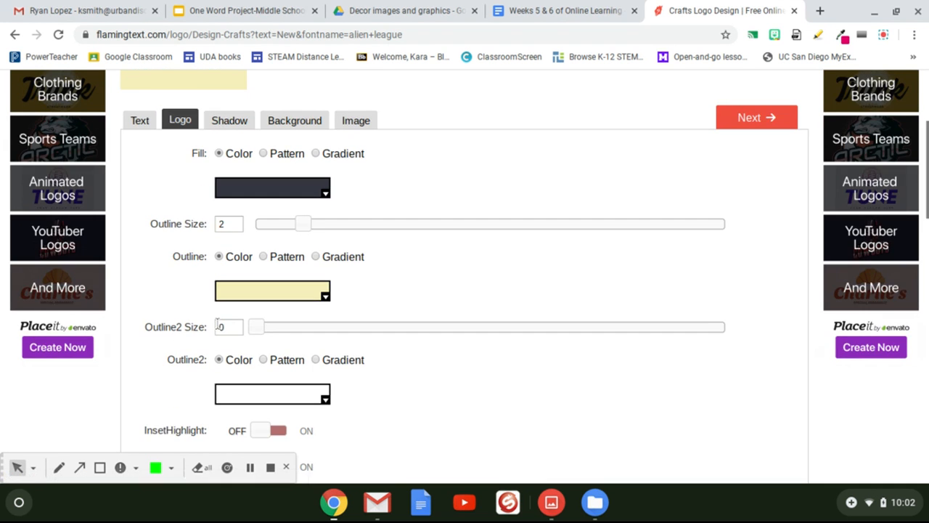
scroll(271, 340, "up", 1)
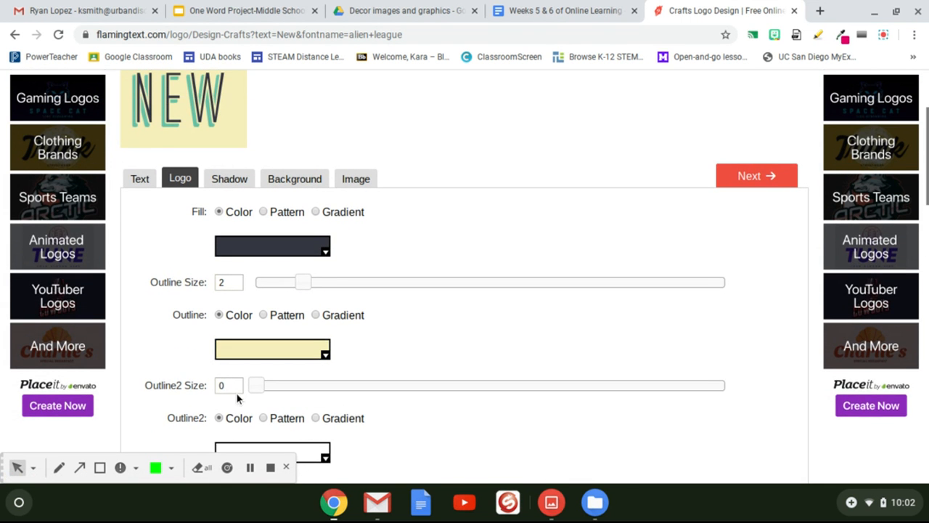
scroll(237, 398, "down", 1)
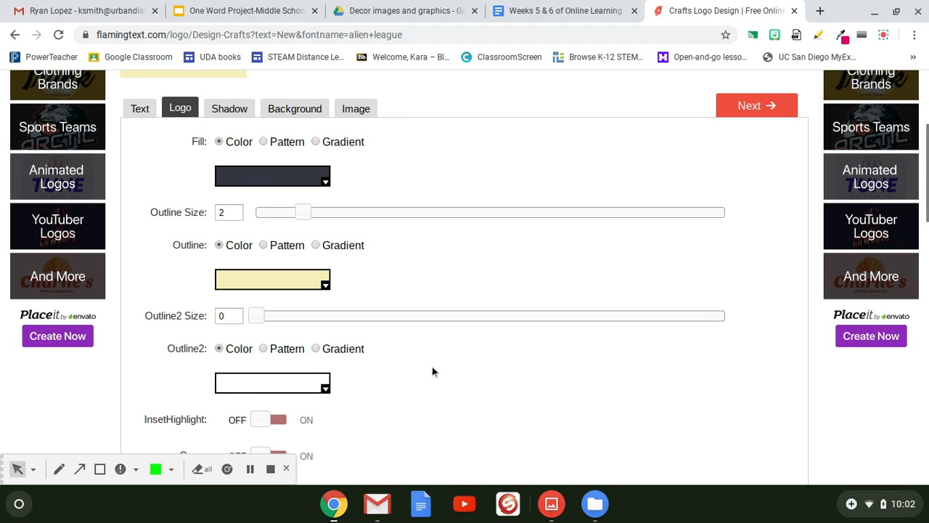
left_click(263, 350)
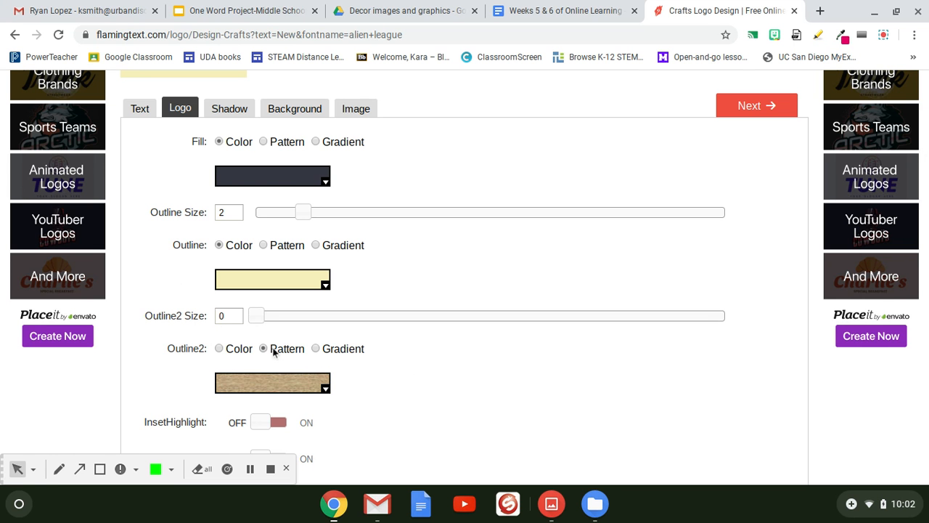
scroll(267, 348, "up", 2)
scroll(267, 348, "down", 1)
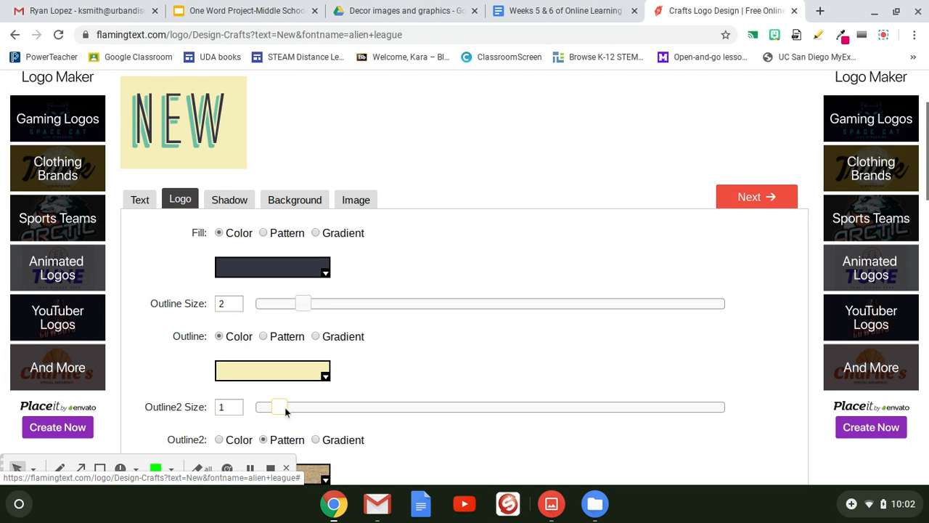
left_click_drag(286, 411, 305, 411)
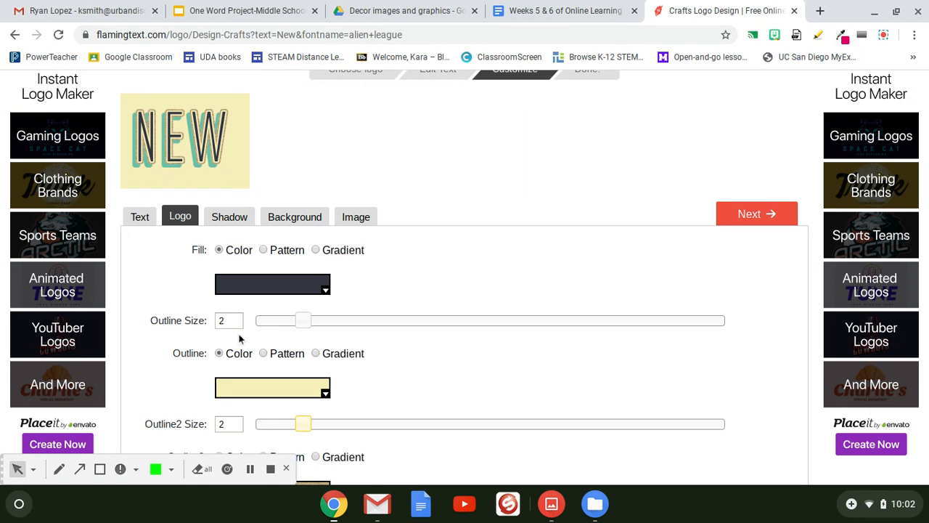
Step: Choose the leopard-print pattern for the second outline from the pattern picker
scroll(240, 339, "down", 3)
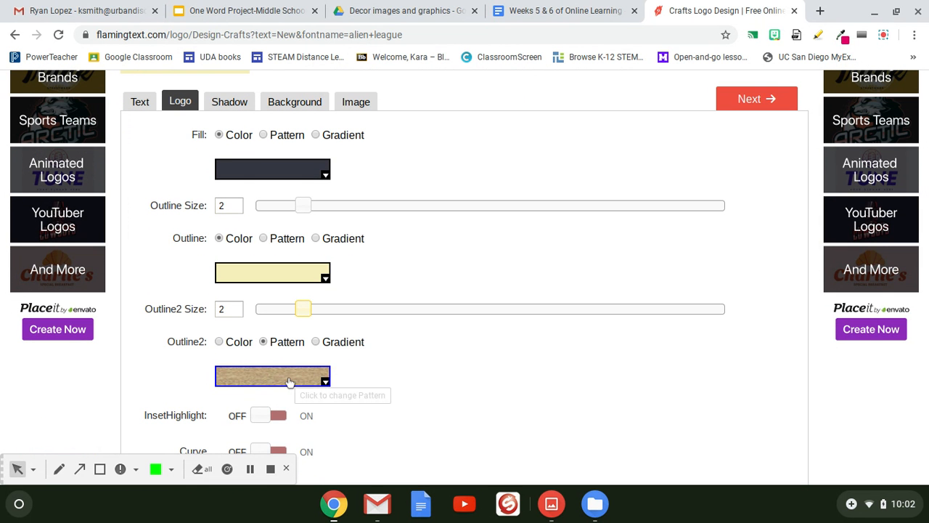
left_click(288, 377)
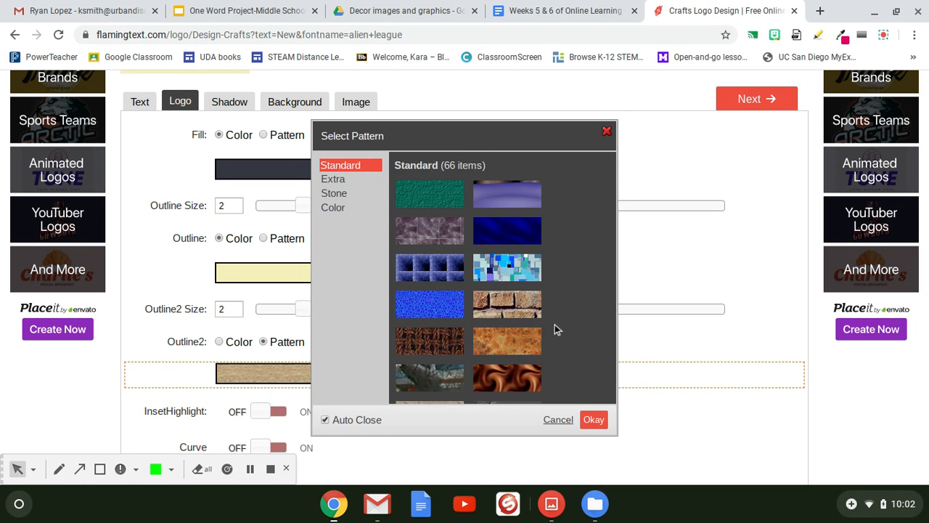
scroll(555, 327, "down", 1)
scroll(555, 324, "down", 10)
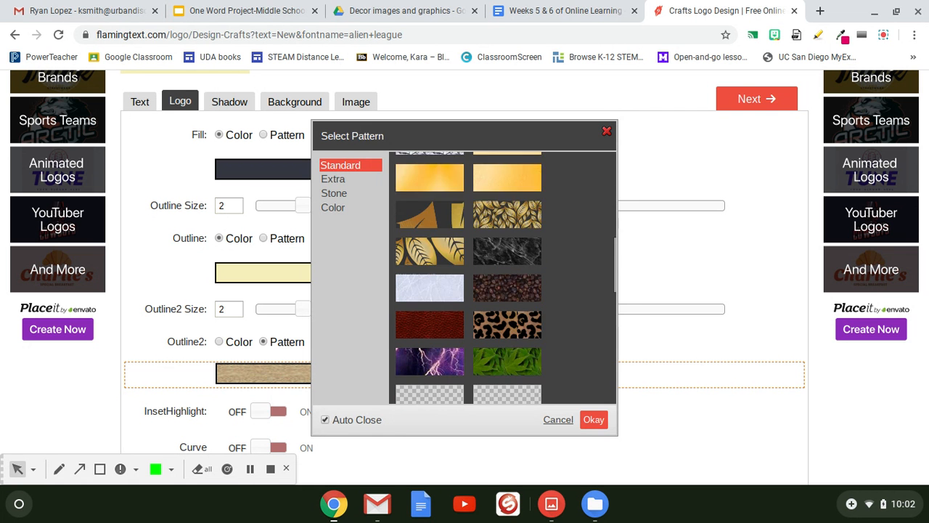
scroll(506, 278, "down", 6)
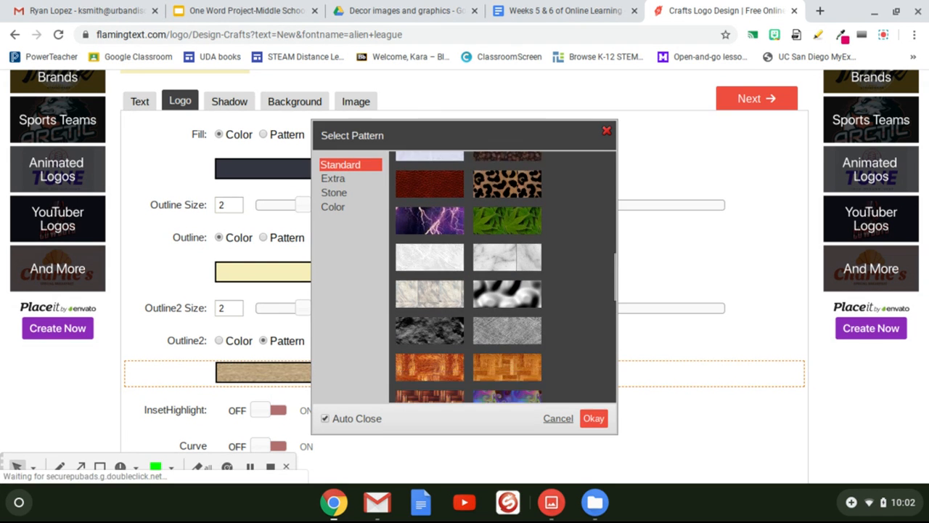
scroll(523, 246, "up", 5)
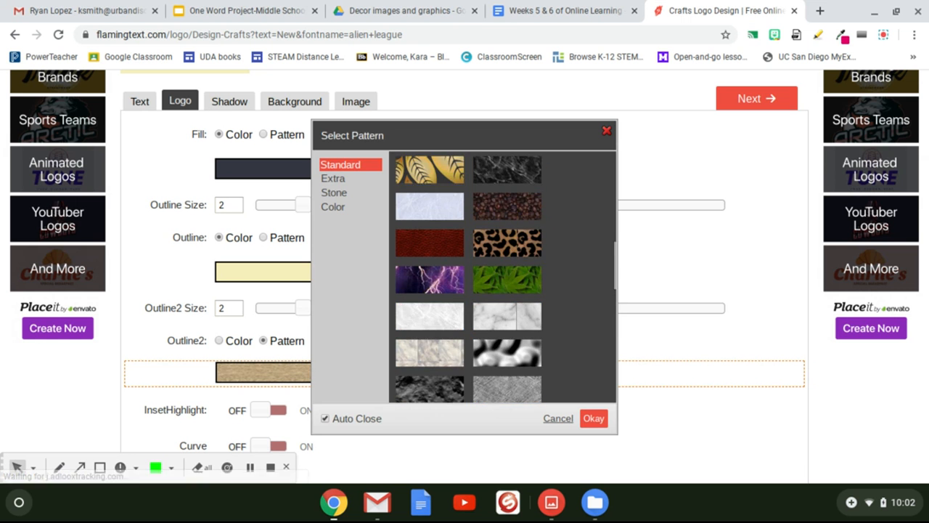
left_click(522, 245)
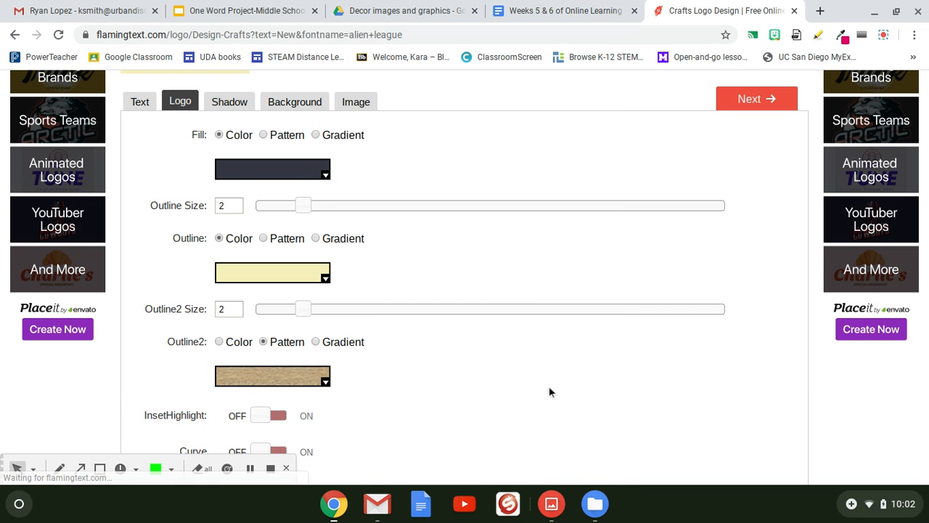
Step: Try a gradient for the second outline, then switch it back to the leopard pattern
scroll(550, 388, "up", 3)
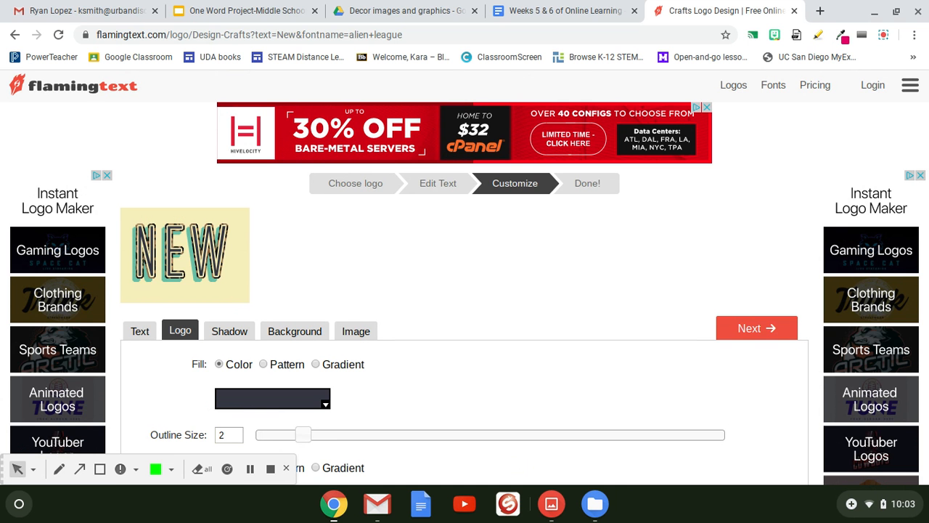
scroll(368, 291, "down", 5)
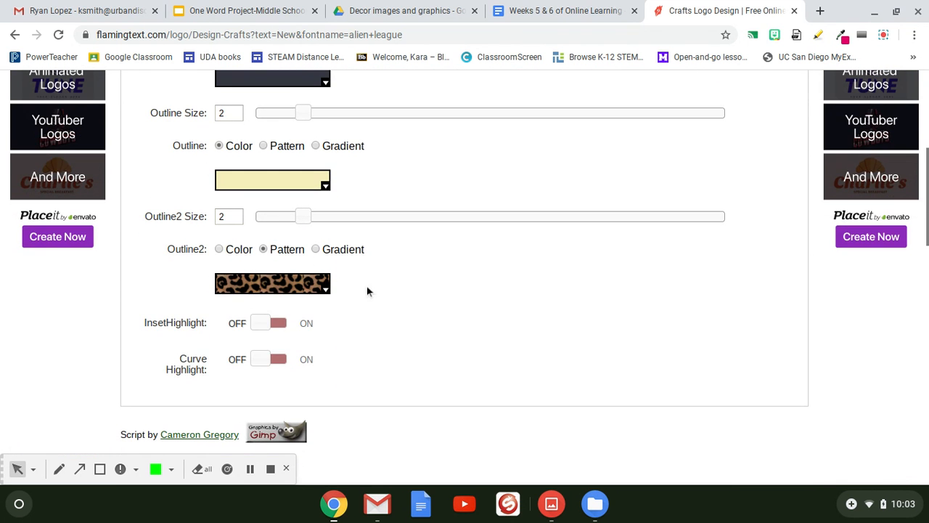
left_click(316, 249)
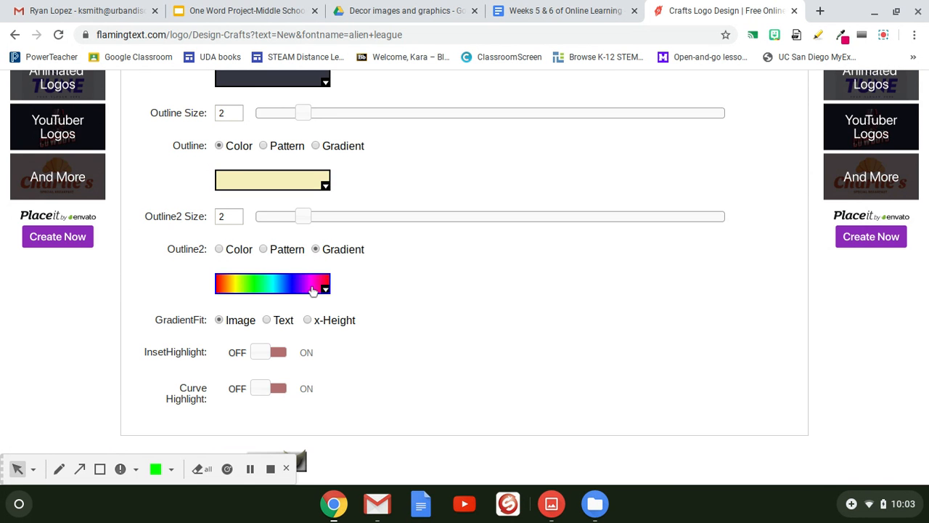
scroll(367, 301, "up", 3)
scroll(366, 298, "down", 3)
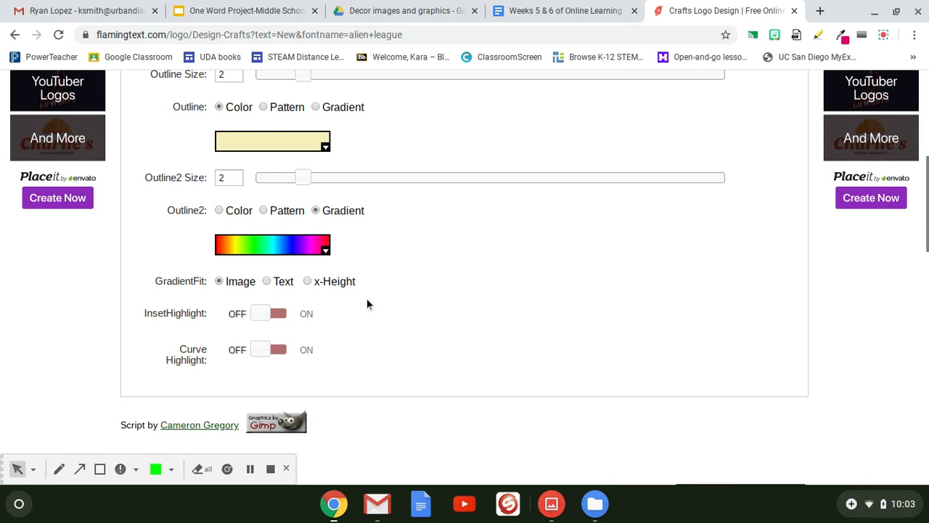
left_click(264, 209)
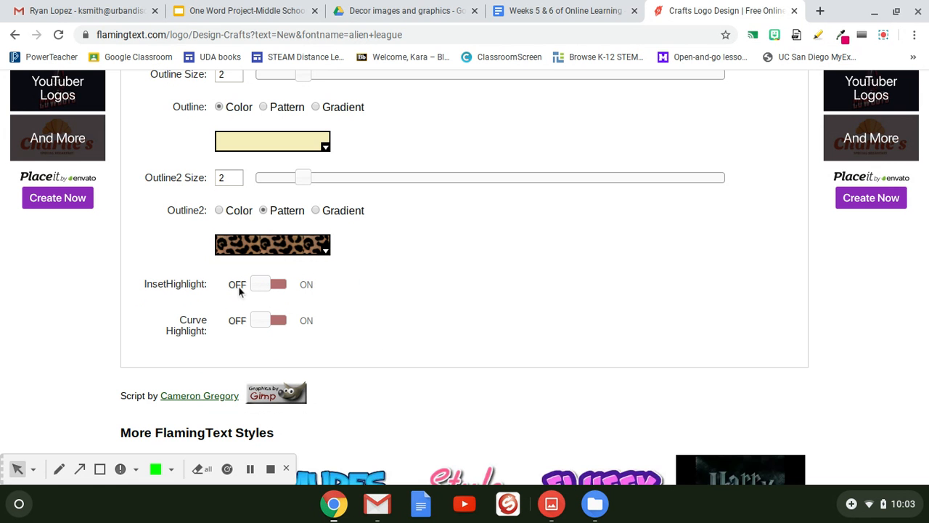
Step: Open the shadow settings and preview the None, Reflection and Glow shadow types before returning to Drop
scroll(338, 336, "up", 3)
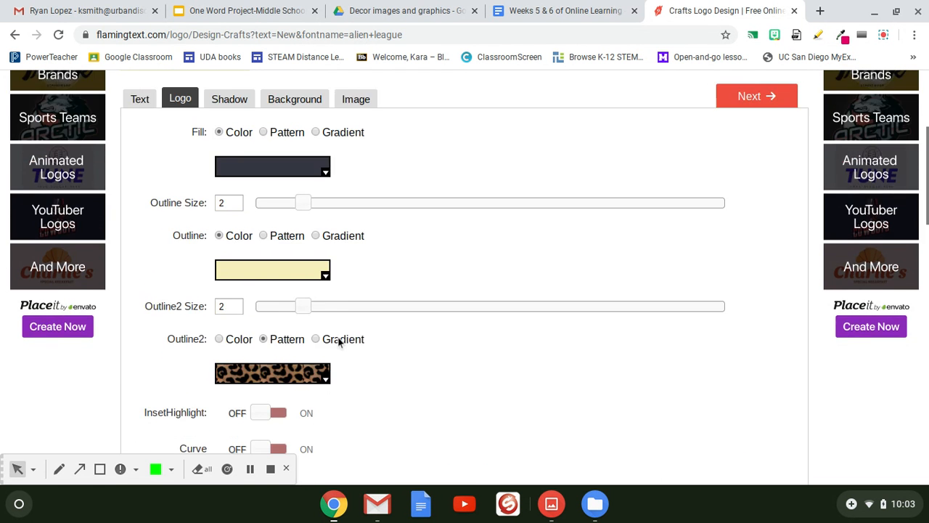
left_click(244, 174)
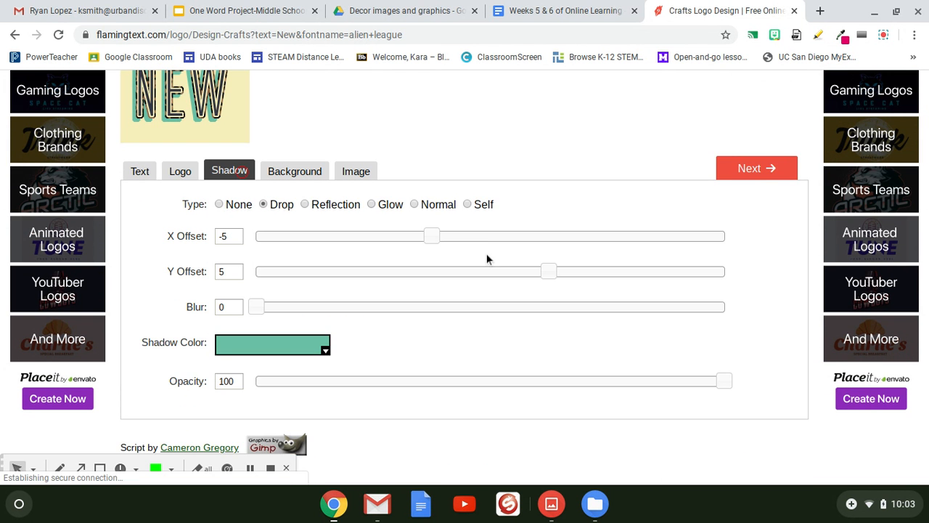
scroll(486, 254, "up", 1)
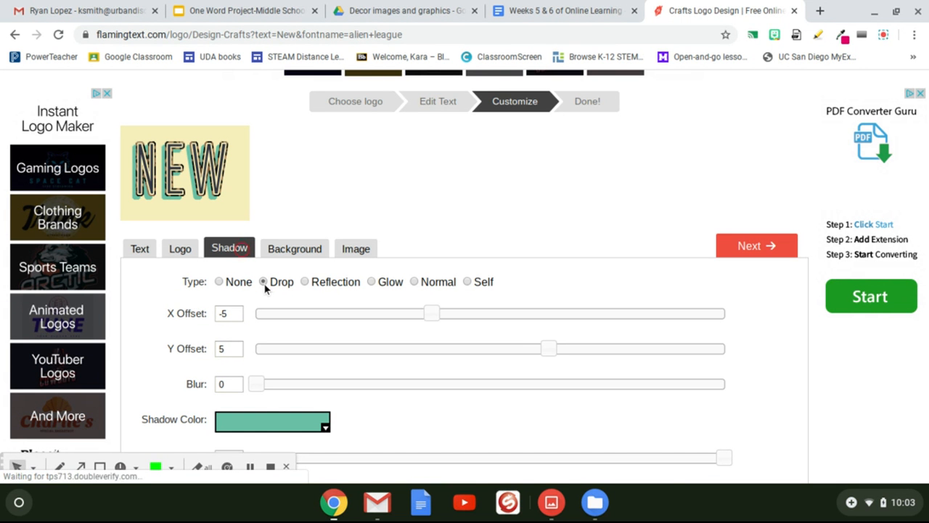
left_click(219, 282)
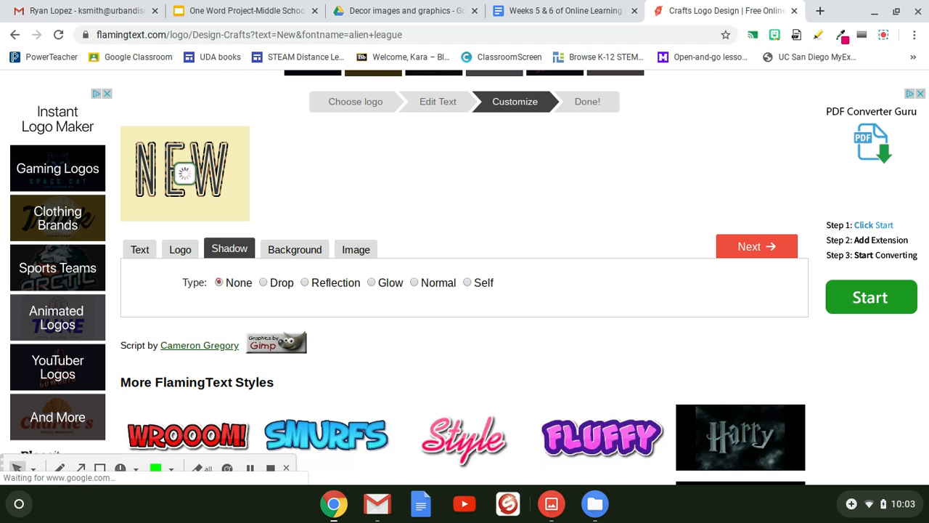
left_click(263, 283)
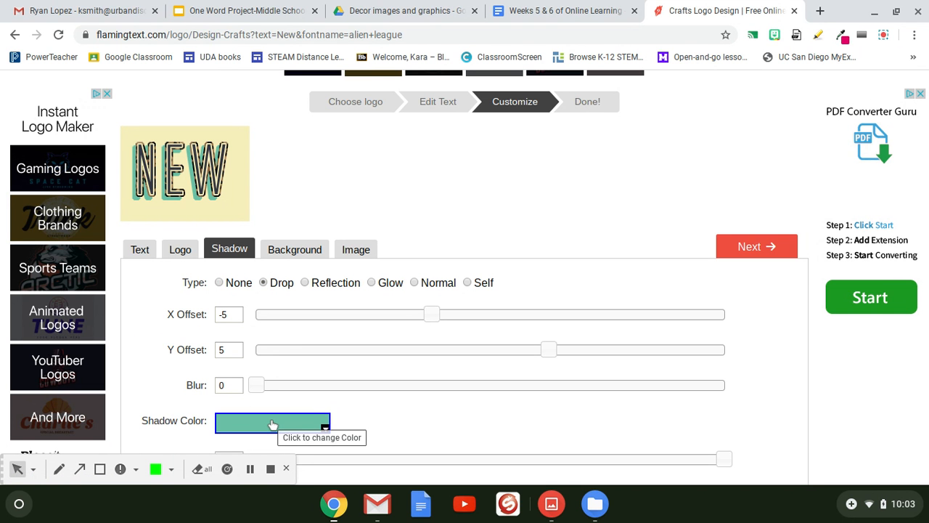
left_click(306, 282)
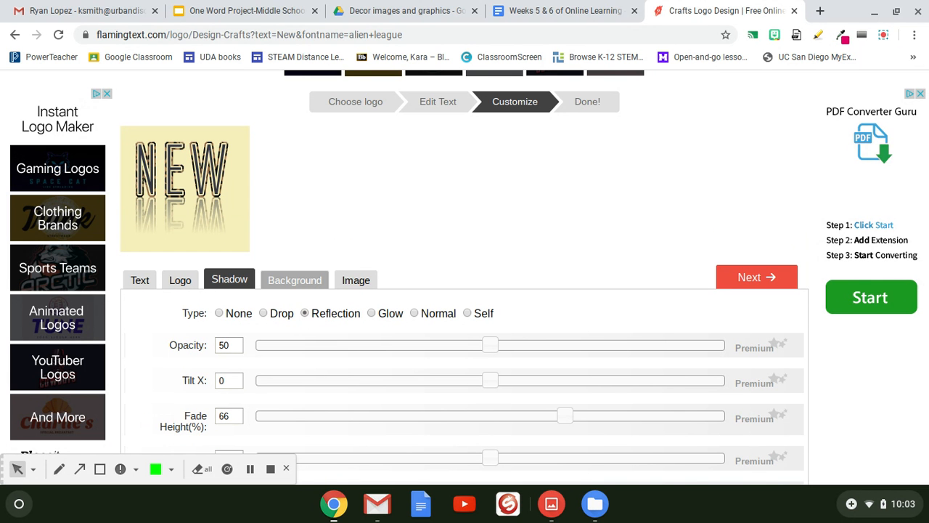
left_click(372, 313)
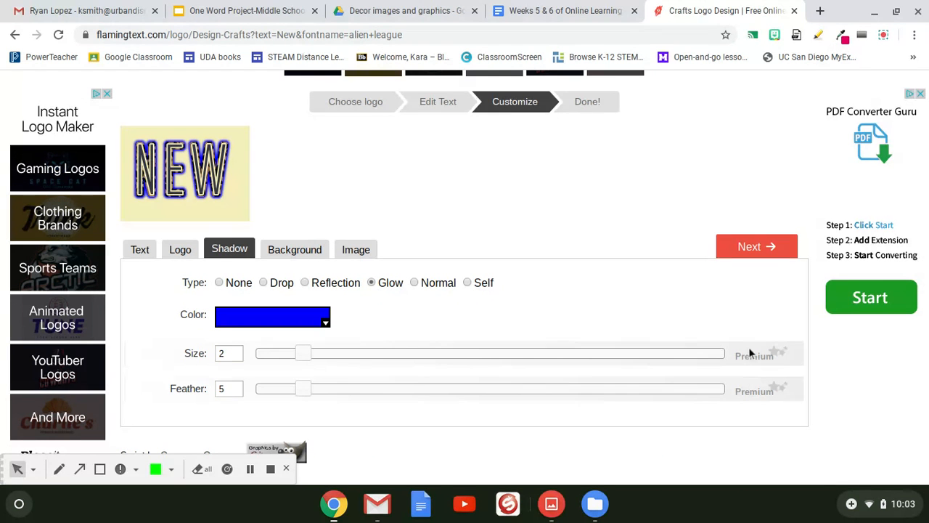
left_click(263, 282)
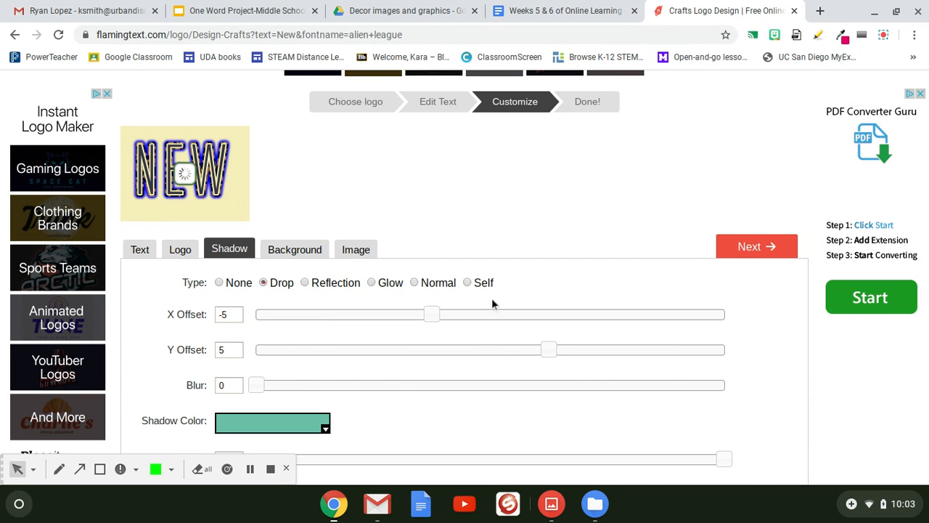
Step: Preview a sunburst background in the background settings and switch back to a plain colour background
left_click(312, 254)
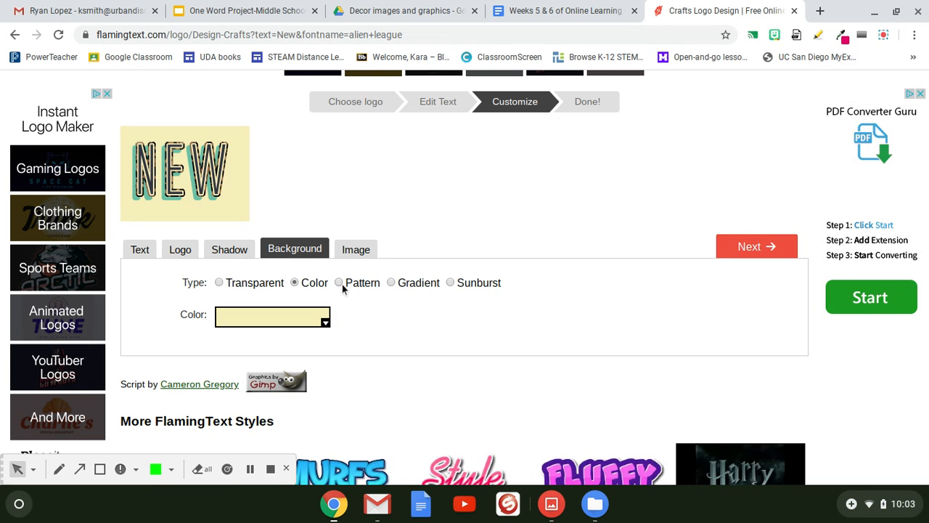
left_click(451, 283)
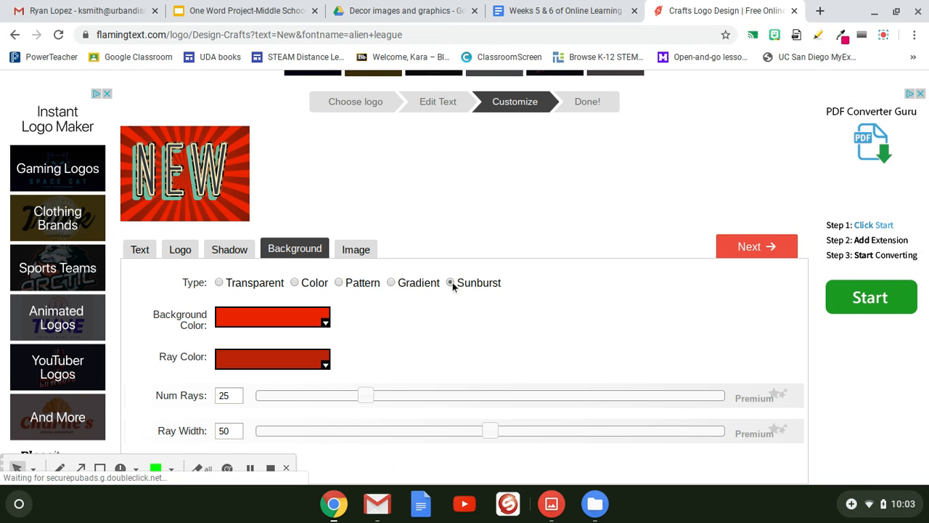
left_click(294, 283)
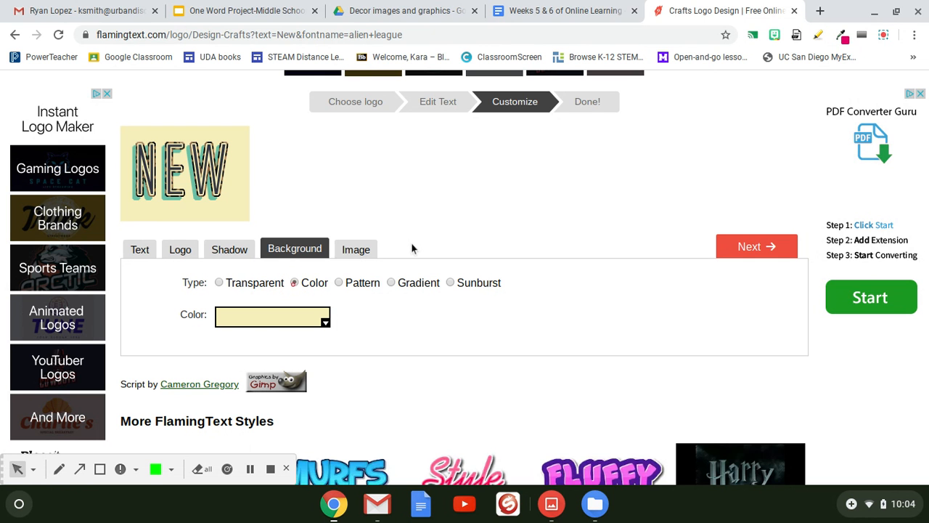
Step: Review the image output options and continue to the finished logo page
left_click(352, 262)
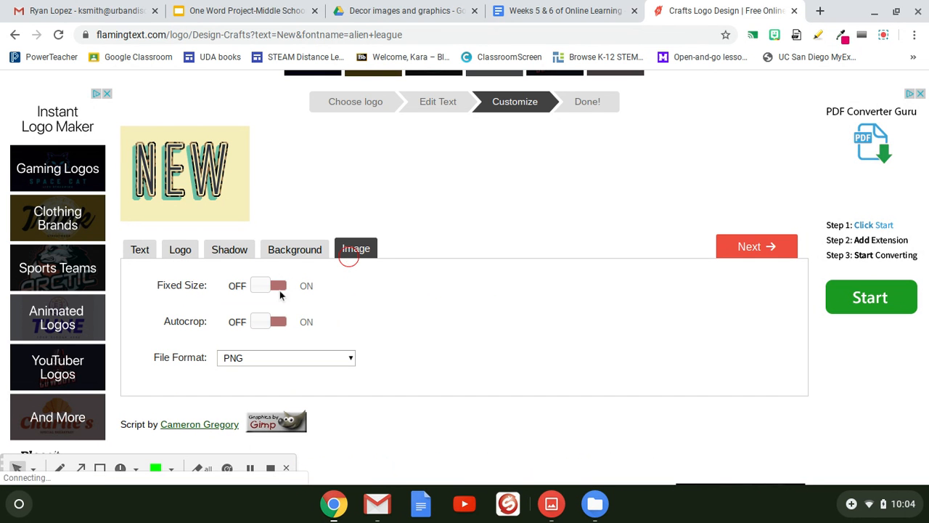
left_click(349, 258)
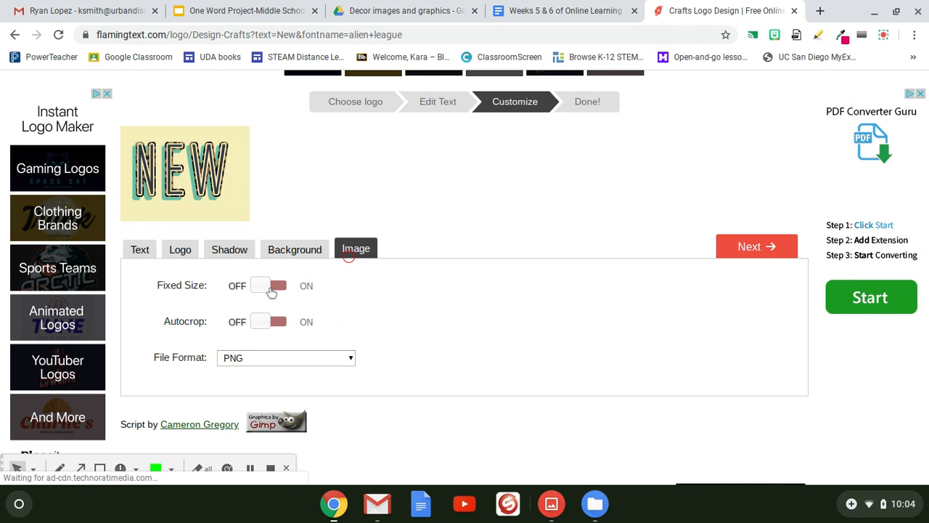
left_click(751, 250)
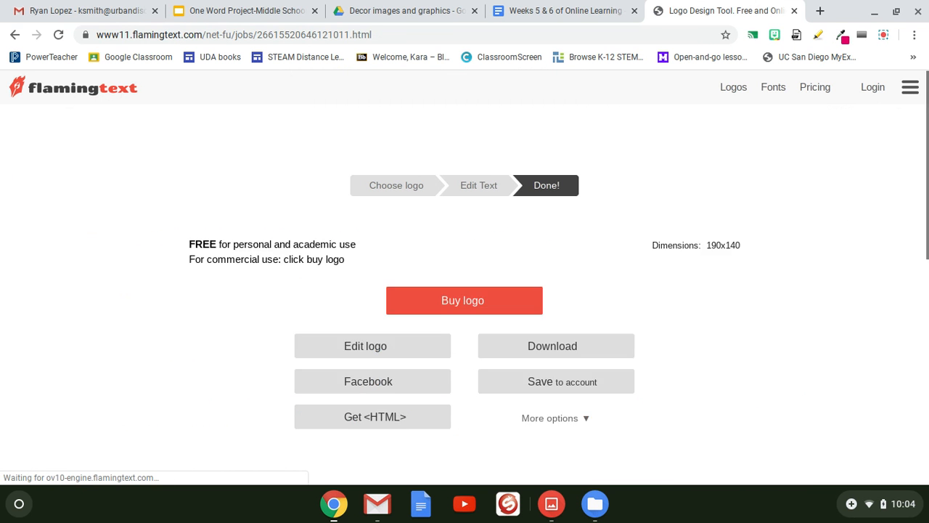
Step: Download the finished logo as a PNG image
scroll(675, 255, "down", 1)
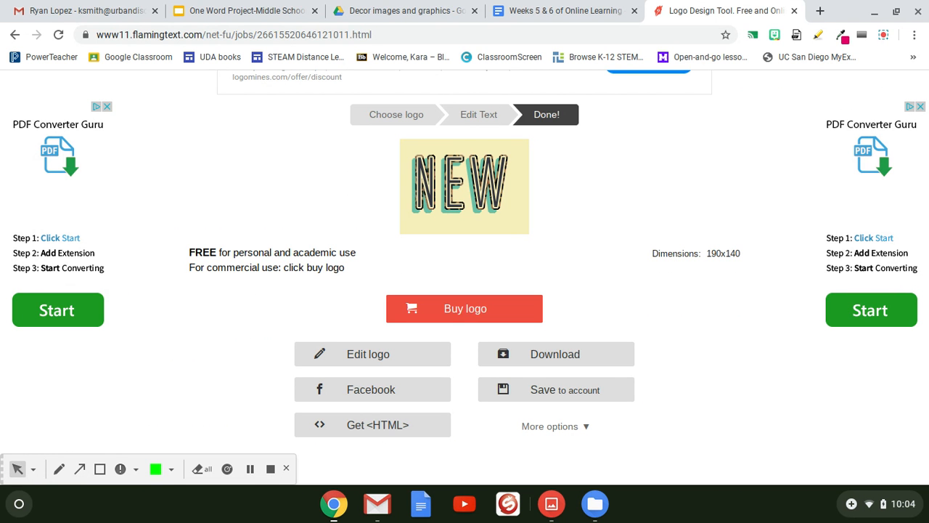
left_click(570, 355)
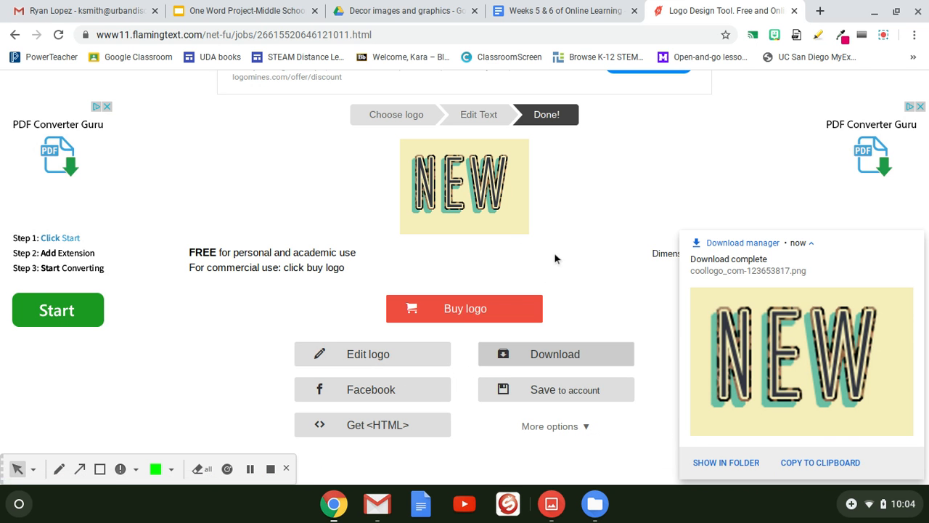
Step: Return to the logo gallery to choose another logo style
left_click(396, 119)
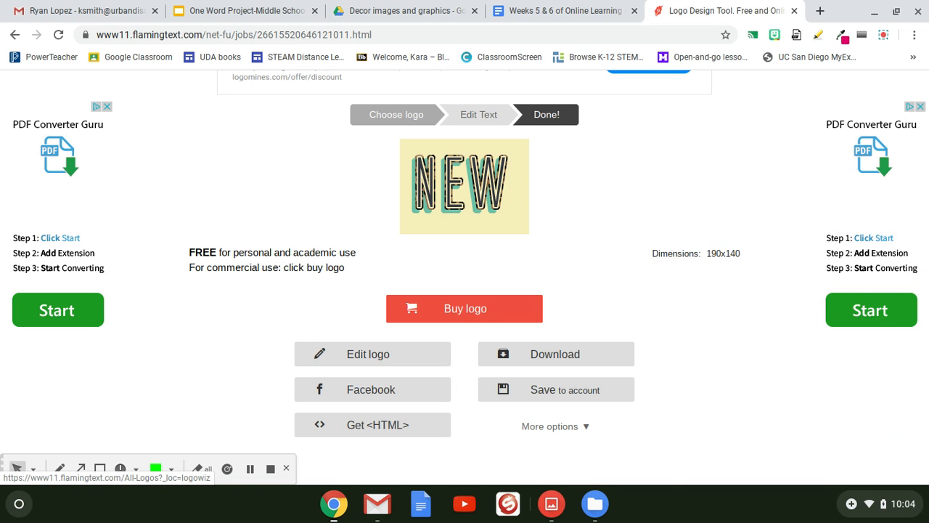
left_click(396, 118)
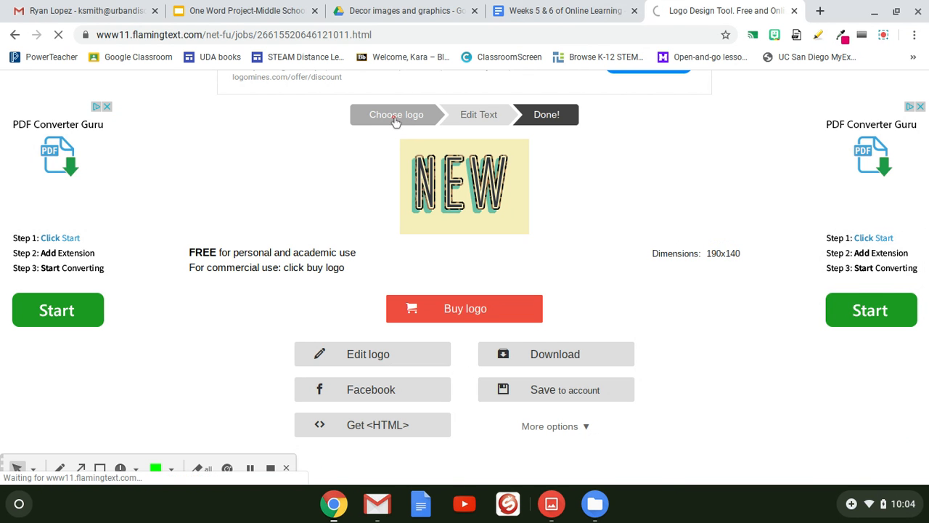
scroll(599, 217, "down", 1)
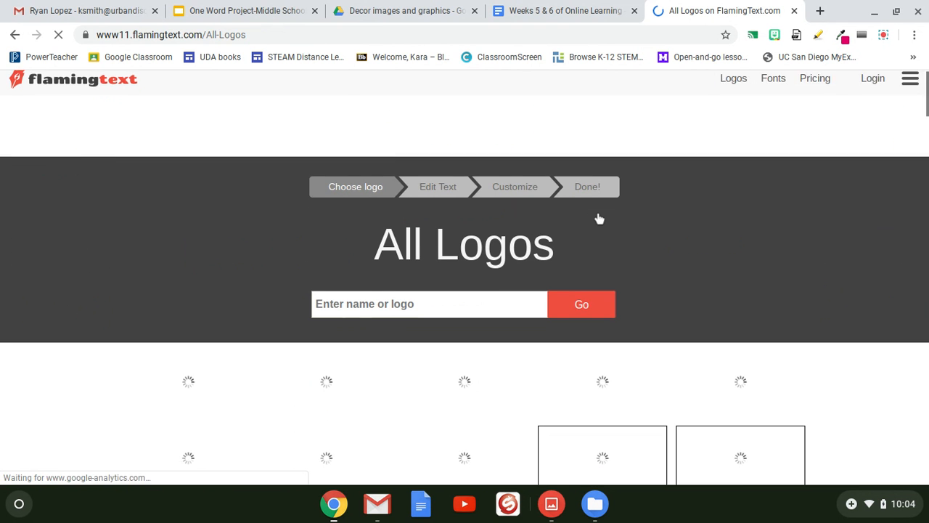